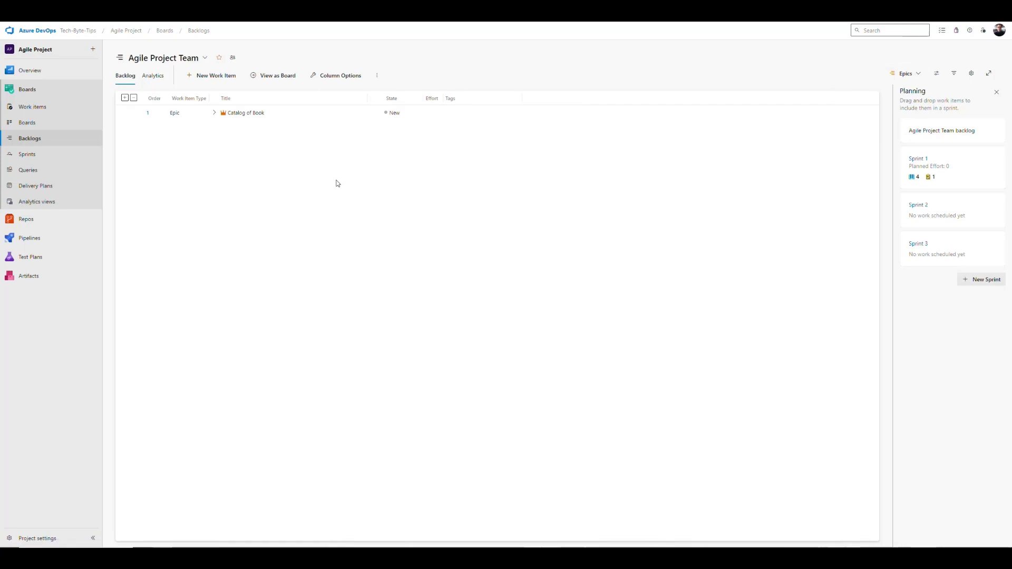
Expand the Catalog of Book epic down to its user story and switch the backlog to the Stories level.
left_click(124, 98)
left_click(125, 98)
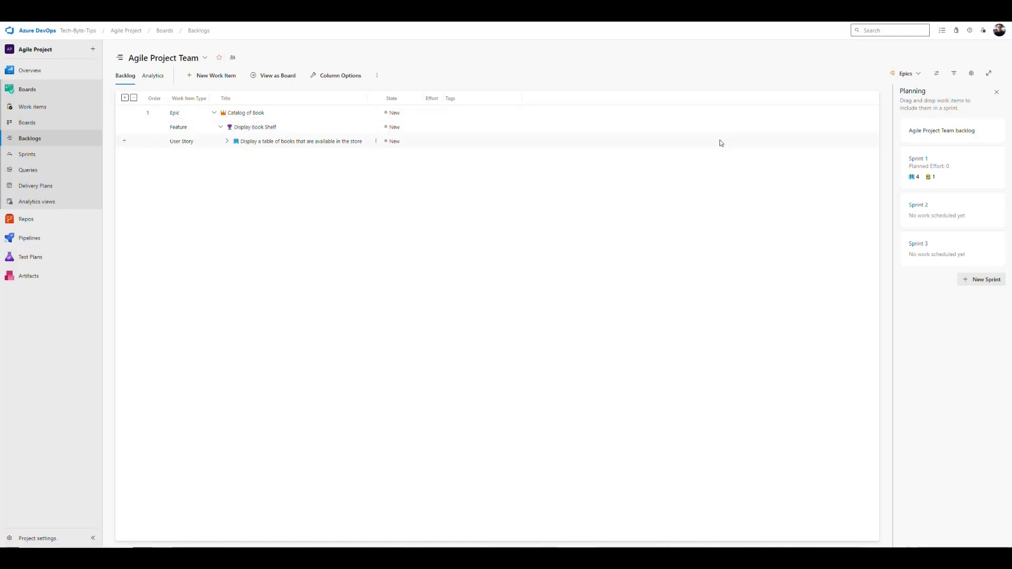
left_click(905, 73)
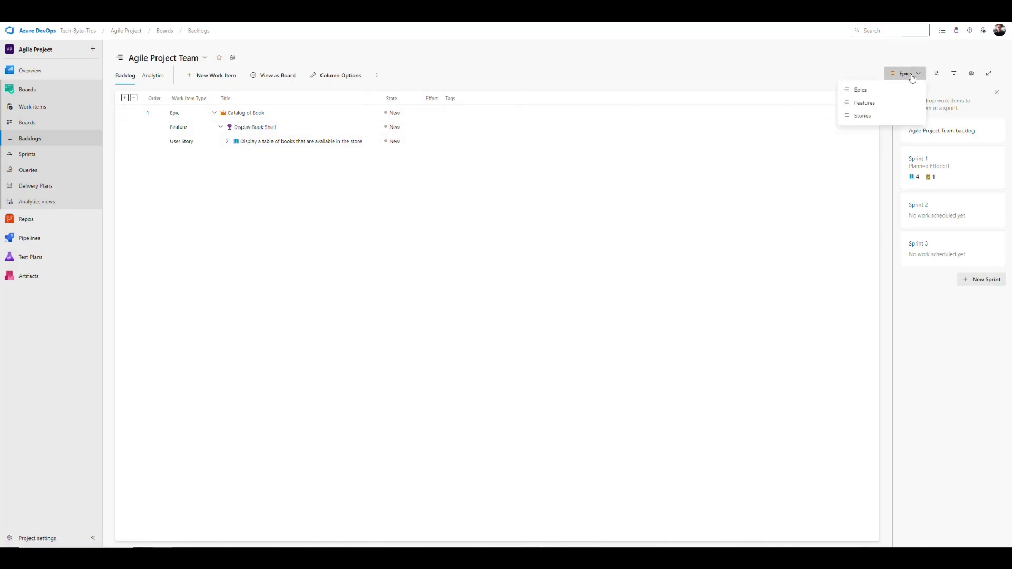
left_click(868, 117)
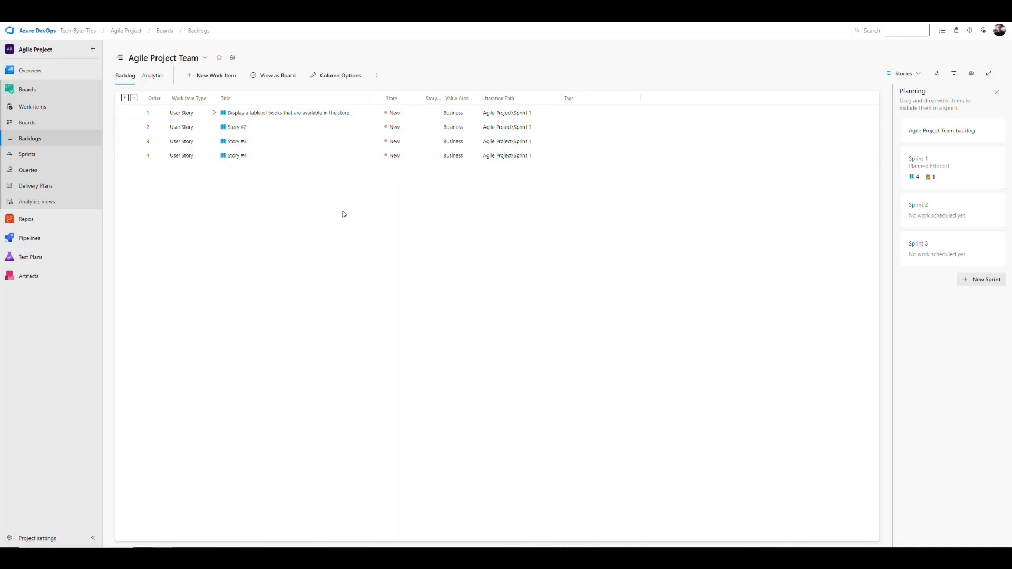
Set the iteration of Story #2 to Agile Project and save the work item.
left_click(523, 131)
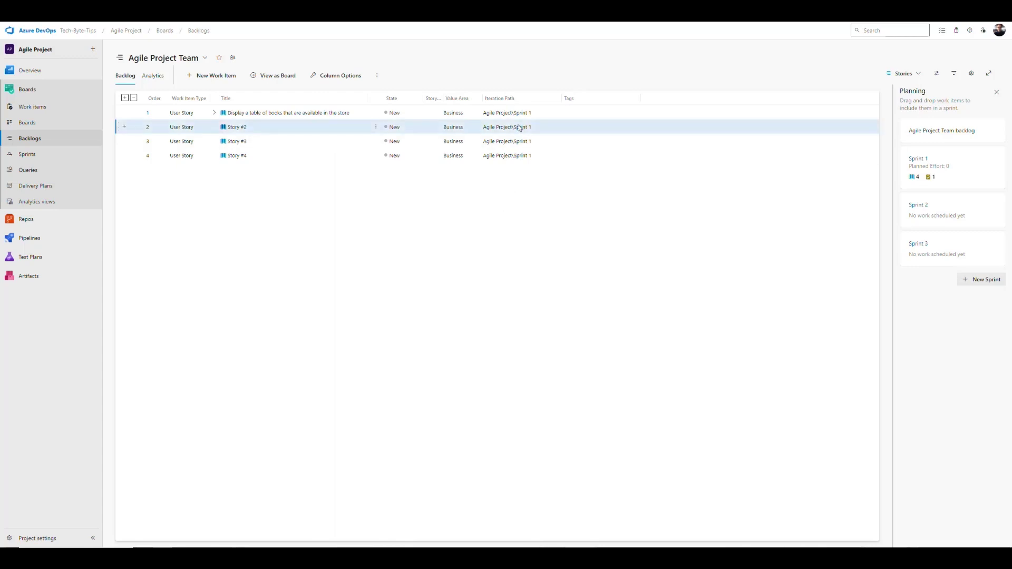
left_click(237, 129)
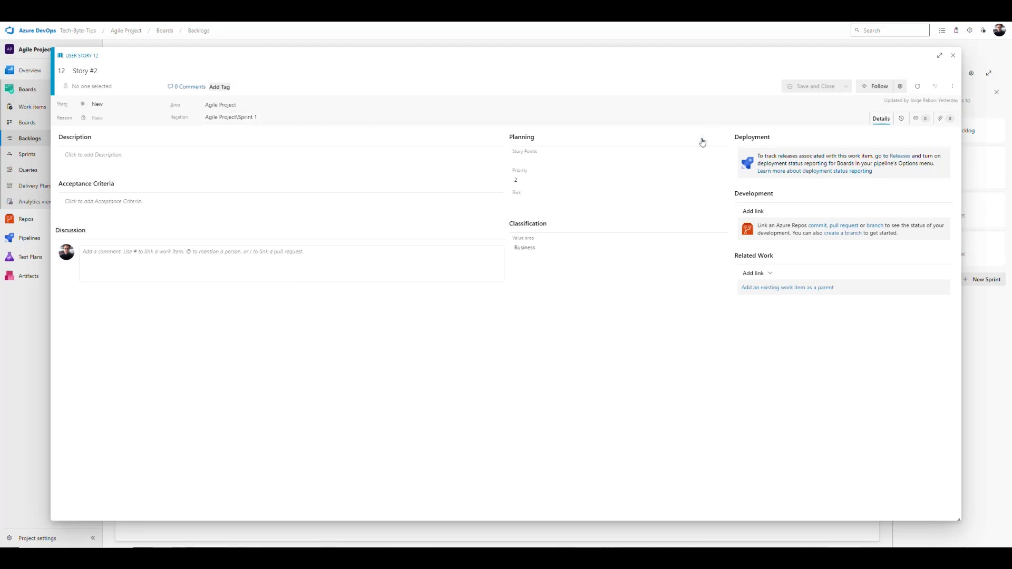
left_click(519, 117)
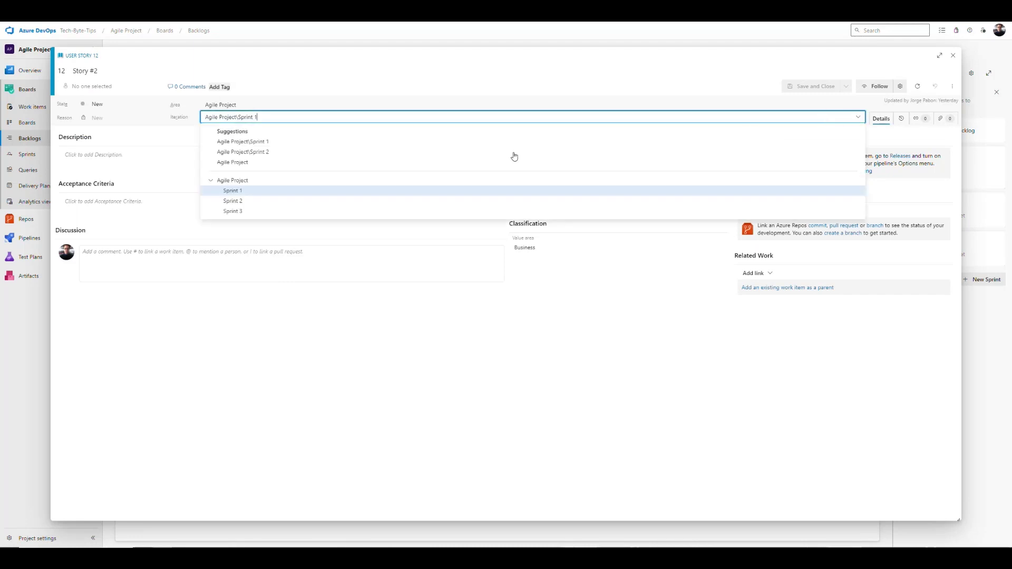
left_click(252, 163)
left_click(814, 87)
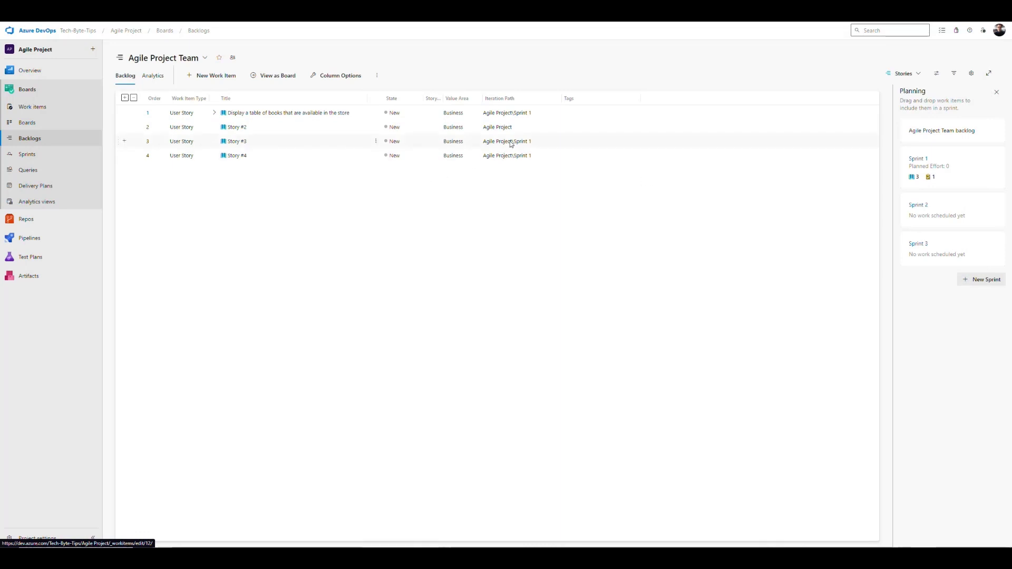
Change the iteration of Story #3 to Agile Project, saving and closing the work item.
left_click(242, 143)
left_click(232, 117)
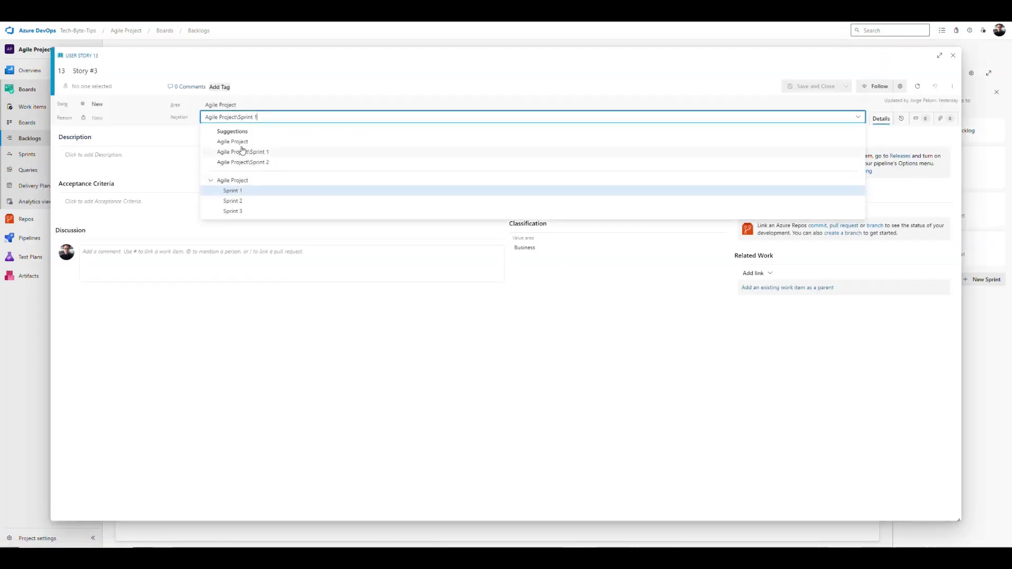
left_click(243, 142)
left_click(802, 87)
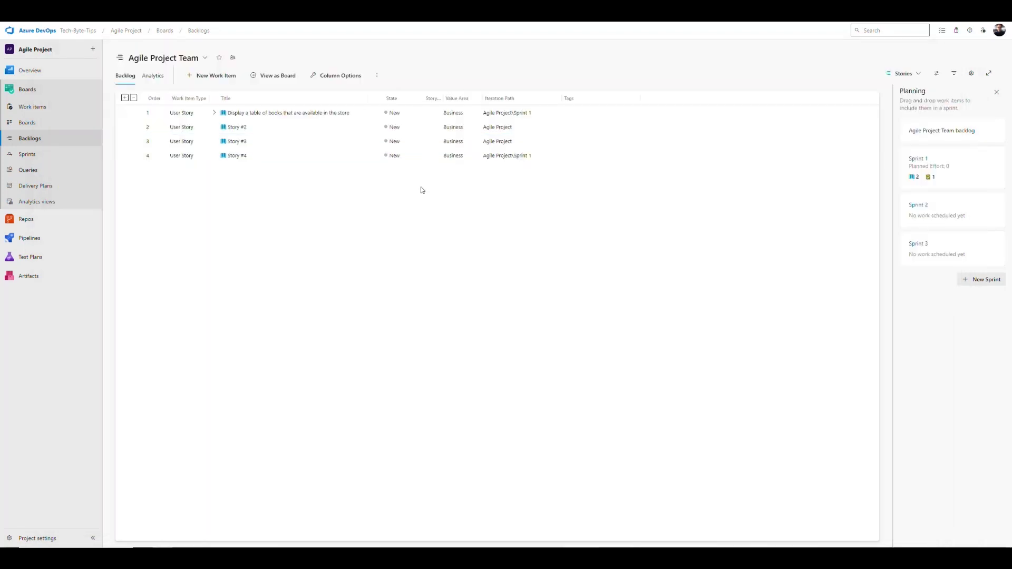
Move Story #4 out of its sprint by setting its iteration to Agile Project, and save it.
left_click(236, 156)
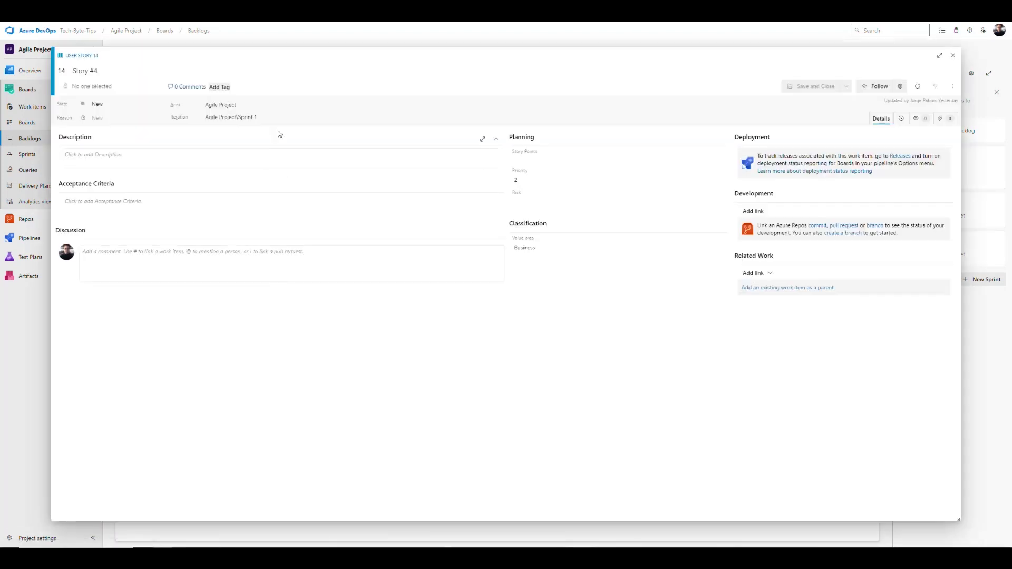
left_click(243, 117)
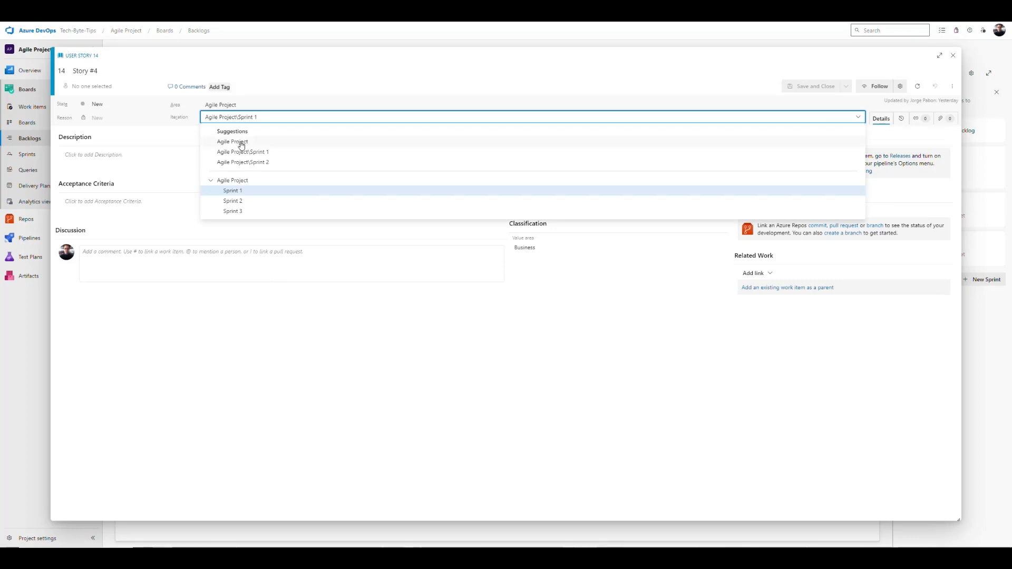
left_click(243, 142)
left_click(807, 86)
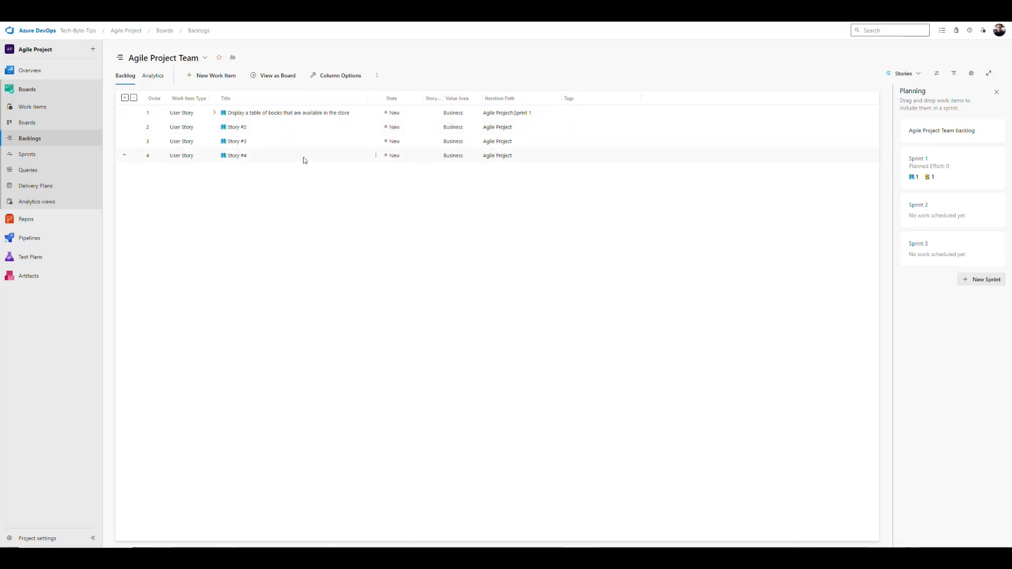
Open the team's board at the Epics level and view the hidden fields of the Catalog of Book card.
left_click(44, 124)
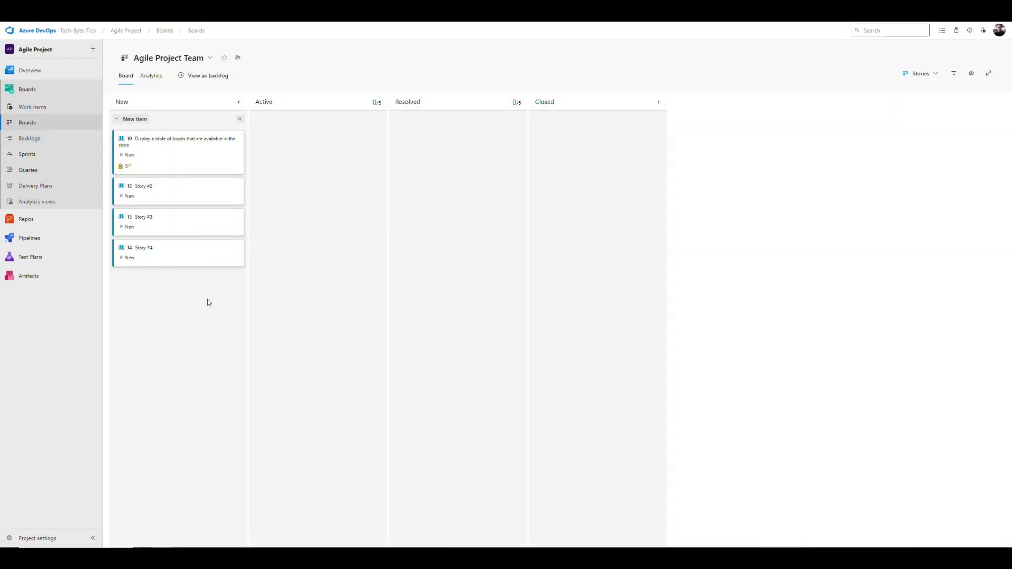
left_click(917, 74)
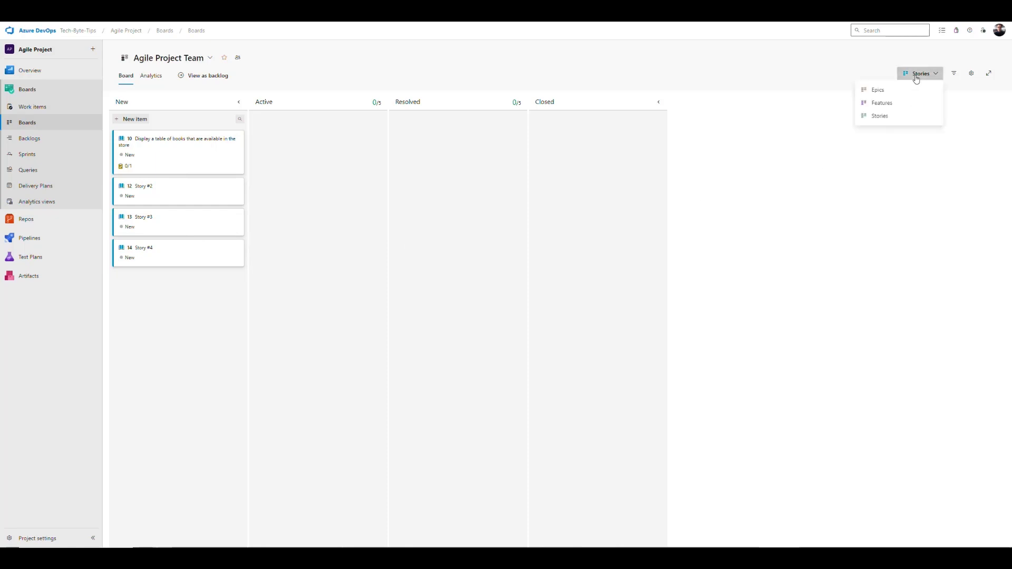
left_click(878, 91)
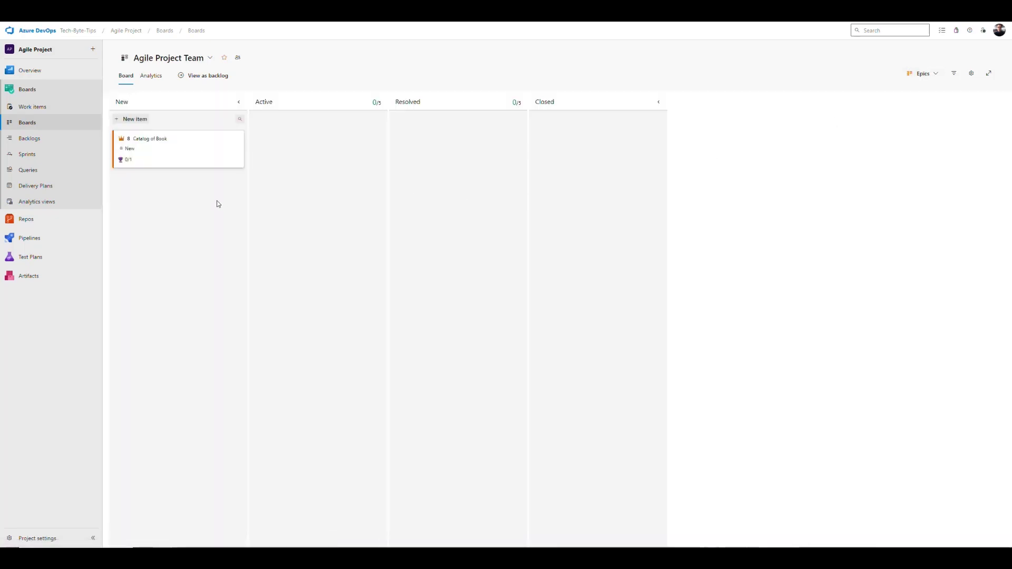
left_click(177, 168)
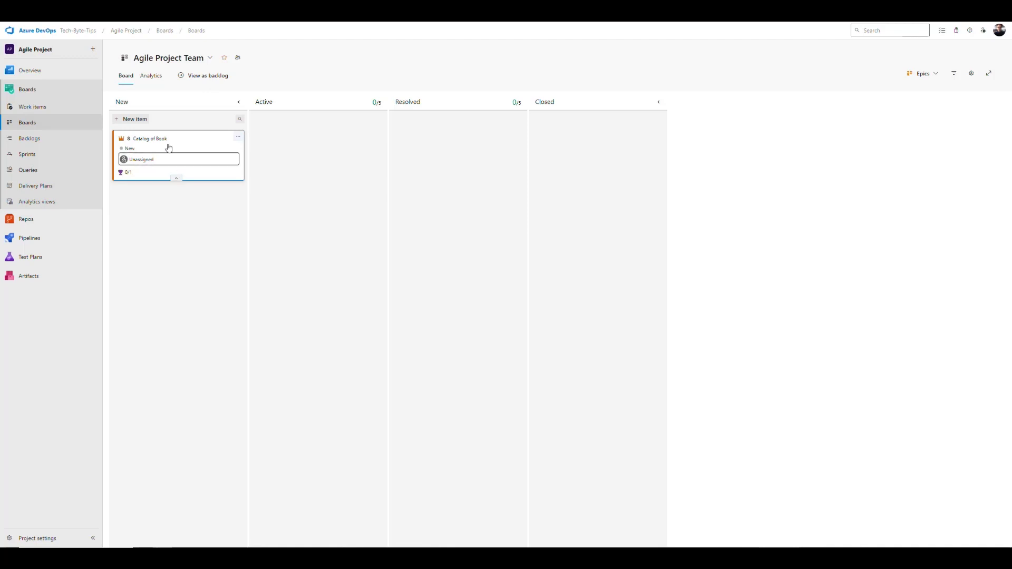
left_click(177, 178)
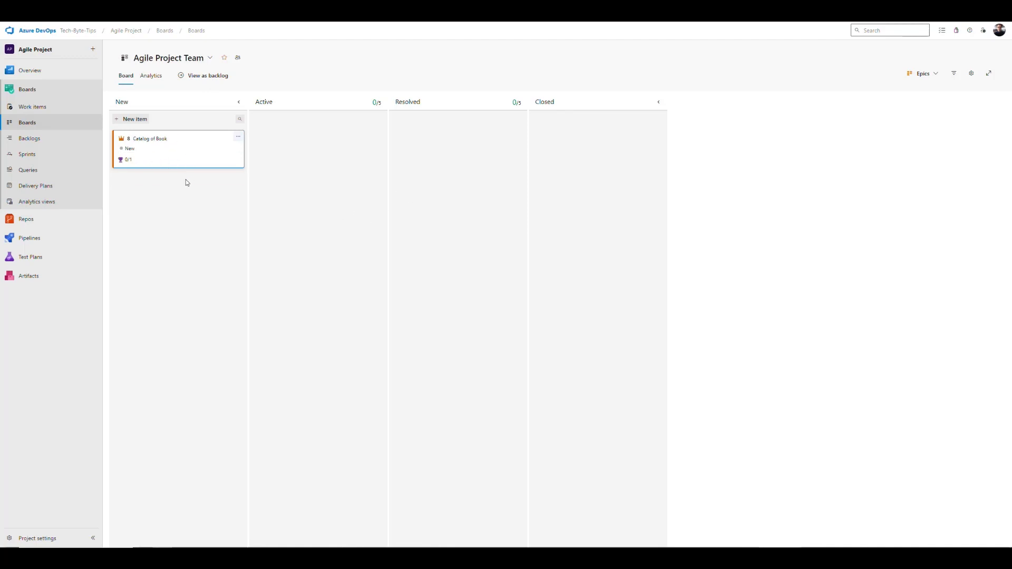
View the board at the Features level and return it to the Stories level.
left_click(923, 73)
left_click(897, 103)
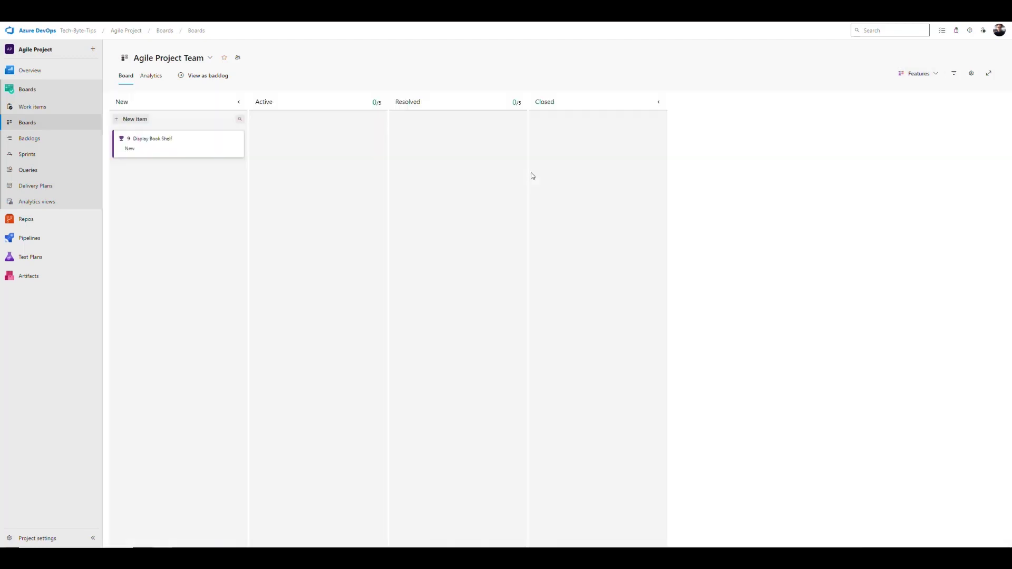
left_click(913, 75)
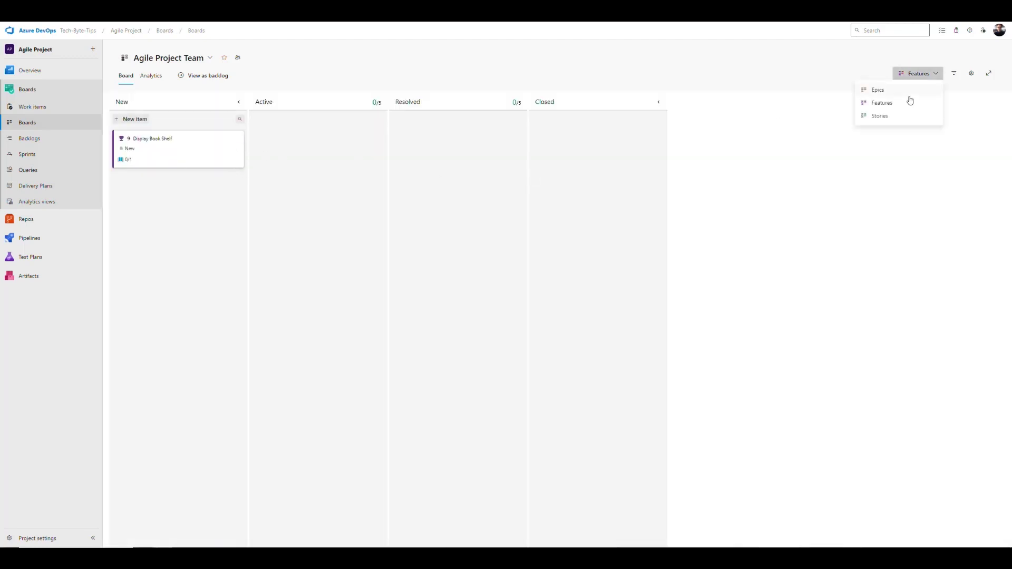
left_click(892, 116)
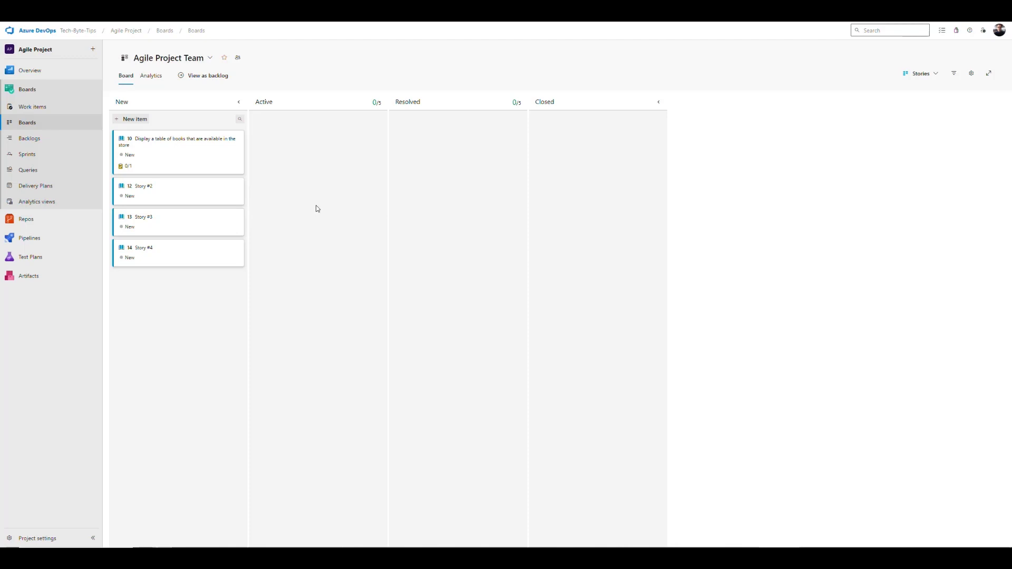
Move the story about displaying a table of available books to Active and back to New.
left_click_drag(192, 140, 313, 178)
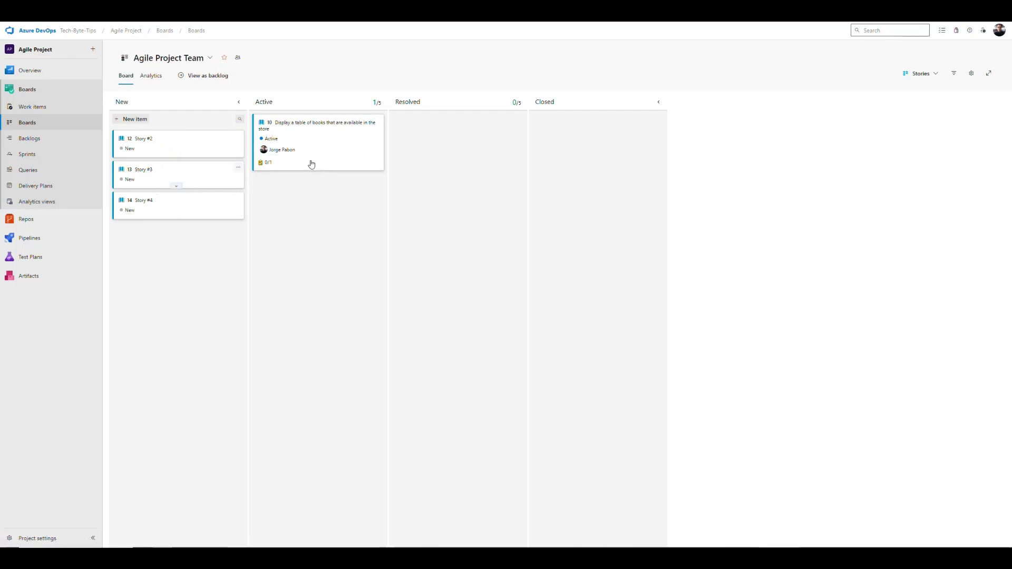
left_click_drag(339, 138, 206, 132)
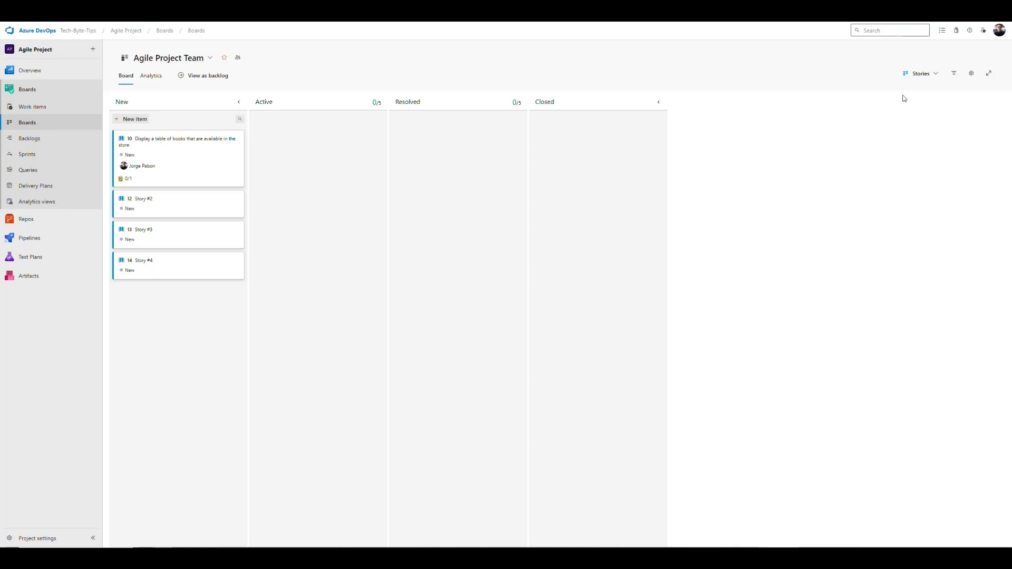
Compare the board's work items across the Epics, Features and Stories levels, ending on Stories.
left_click(915, 78)
left_click(887, 90)
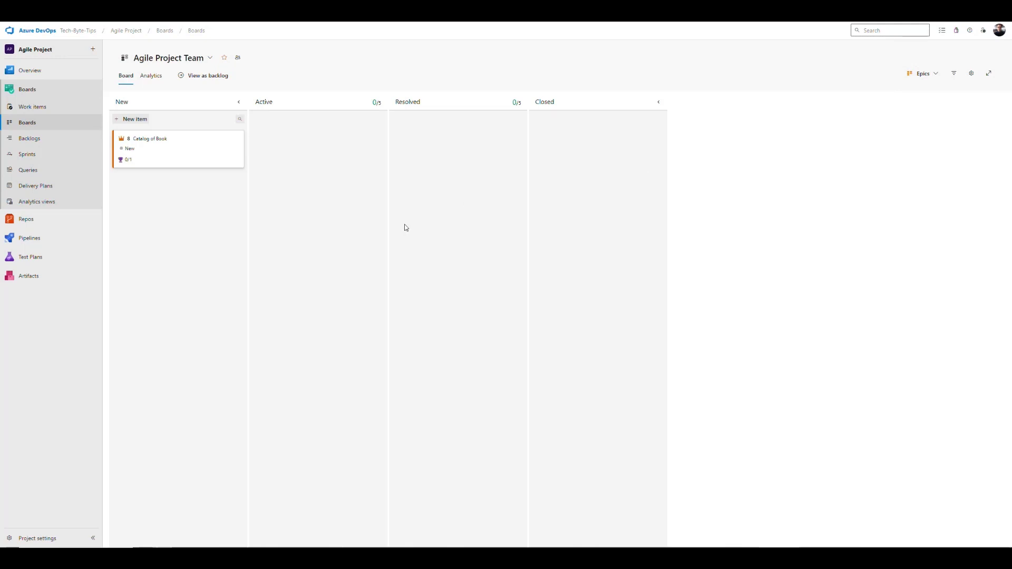
left_click(923, 74)
left_click(881, 102)
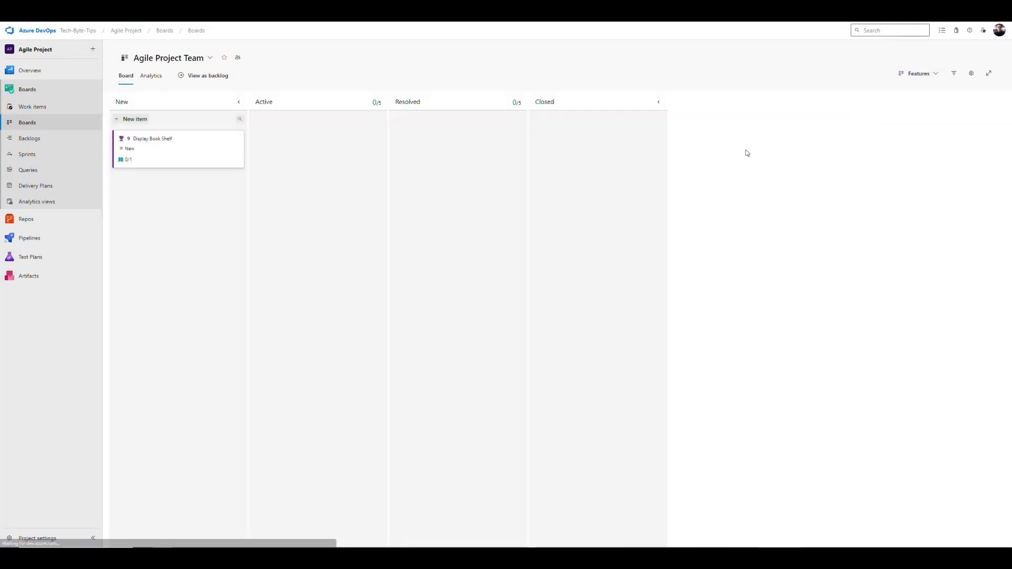
left_click(918, 74)
left_click(895, 116)
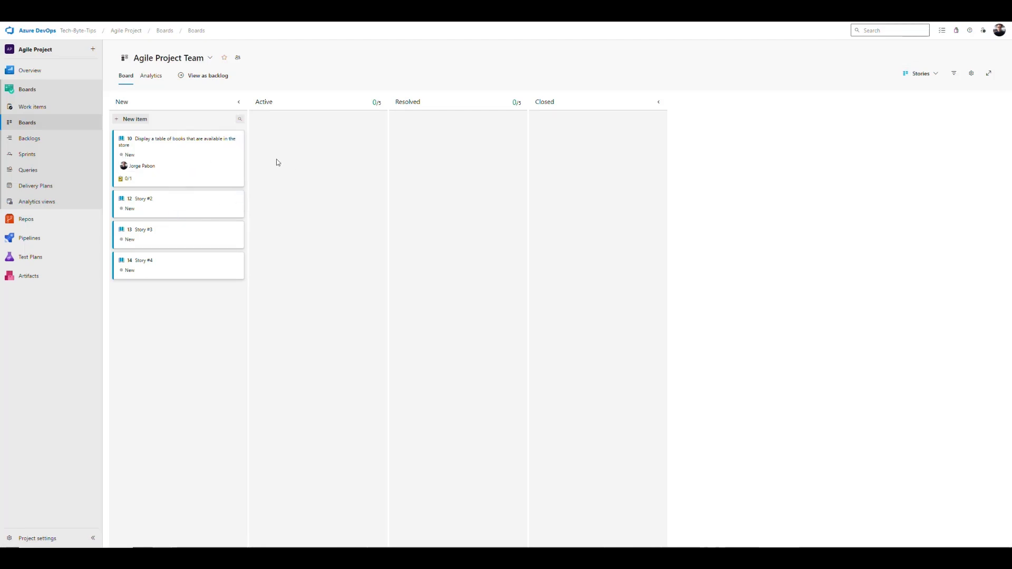
left_click(917, 74)
left_click(888, 87)
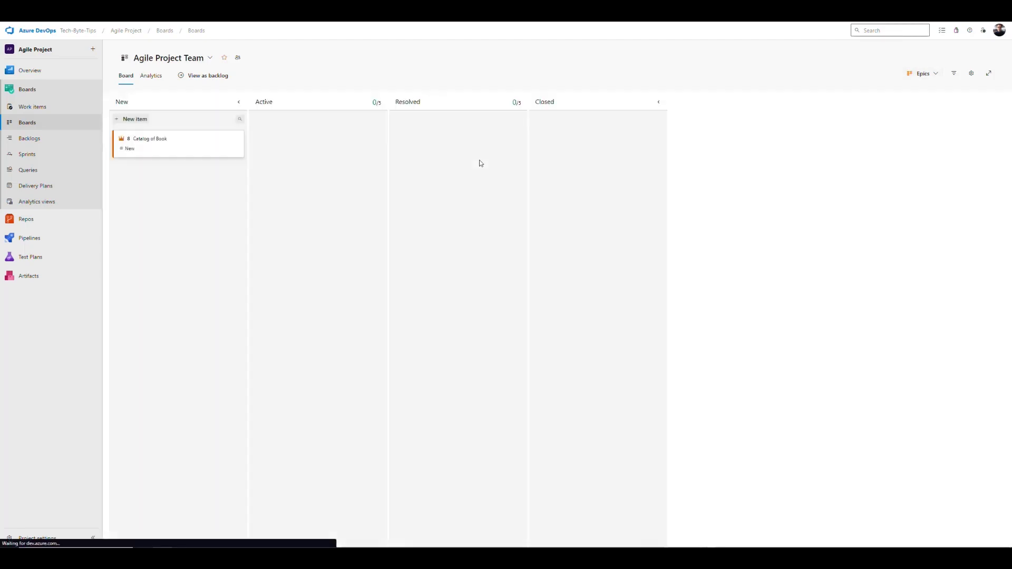
left_click(924, 73)
left_click(895, 103)
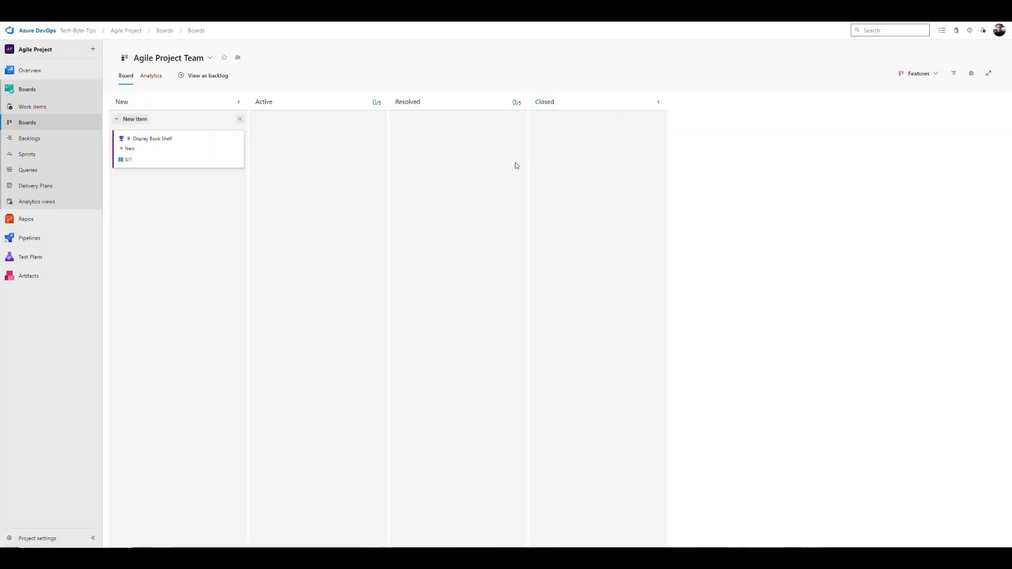
left_click(919, 73)
left_click(885, 116)
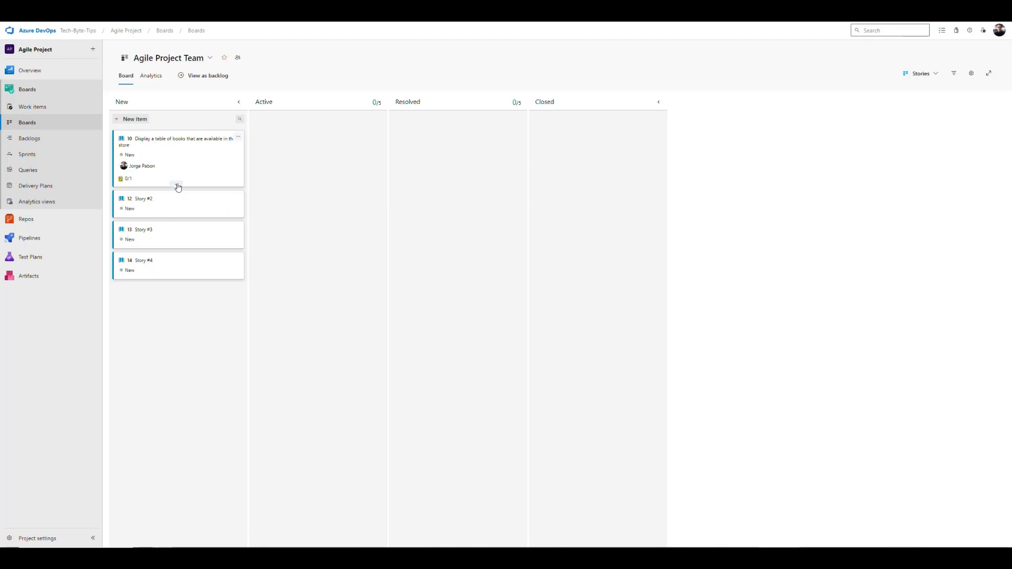
Expand the task list on the book table story's card, mark Test Task as completed and view its details.
left_click(178, 187)
left_click(127, 186)
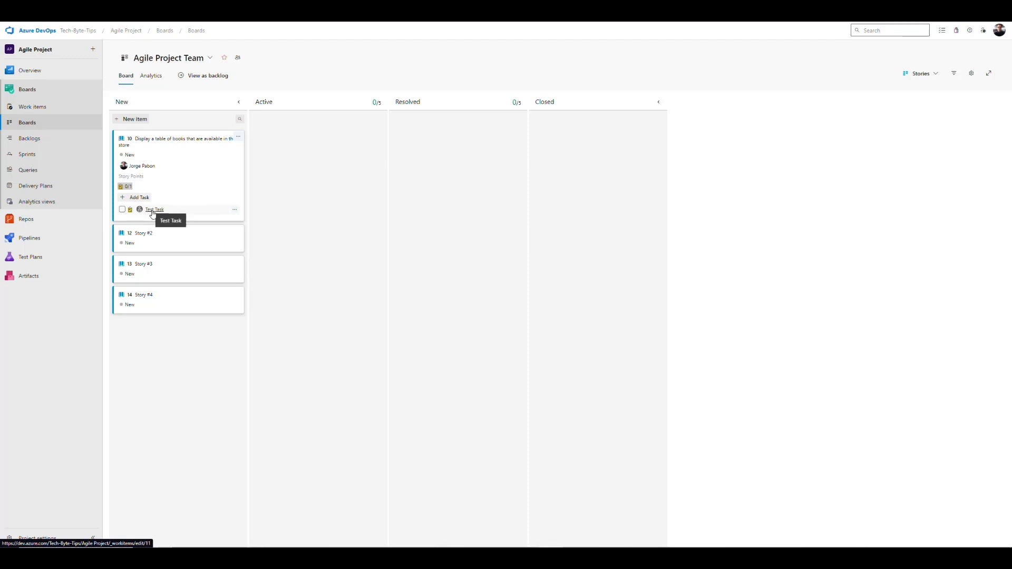
left_click(122, 210)
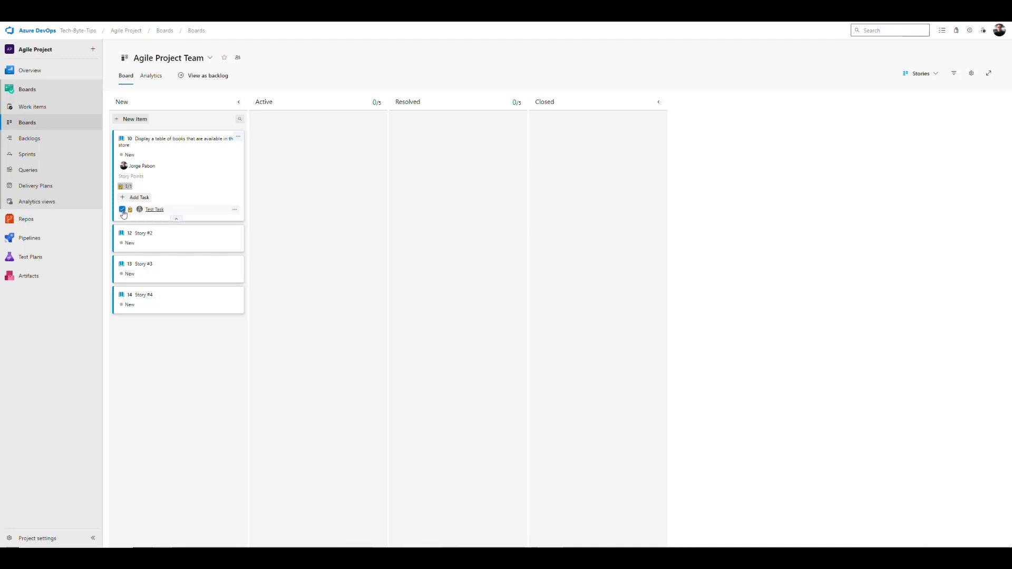
left_click(154, 210)
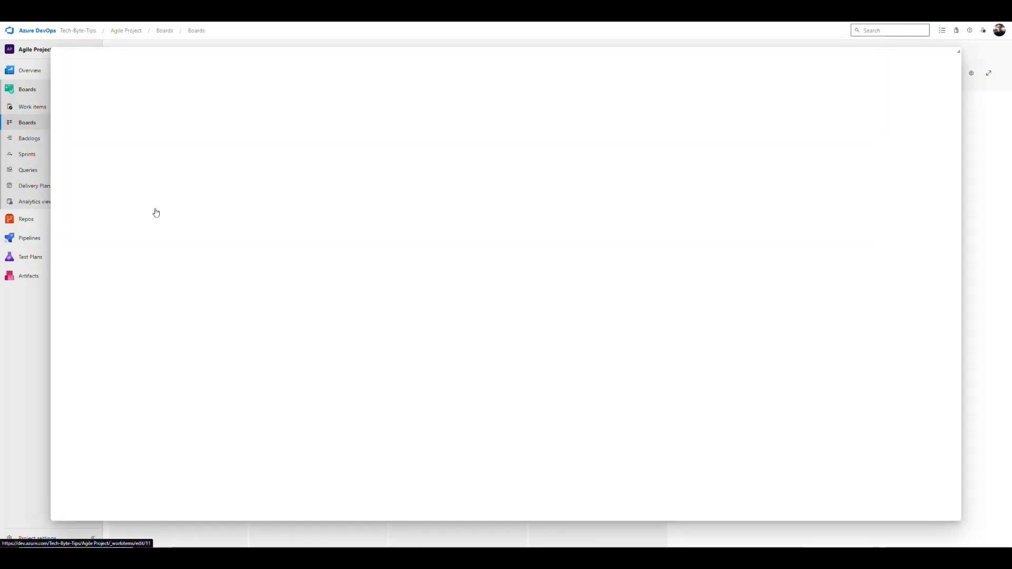
left_click(955, 56)
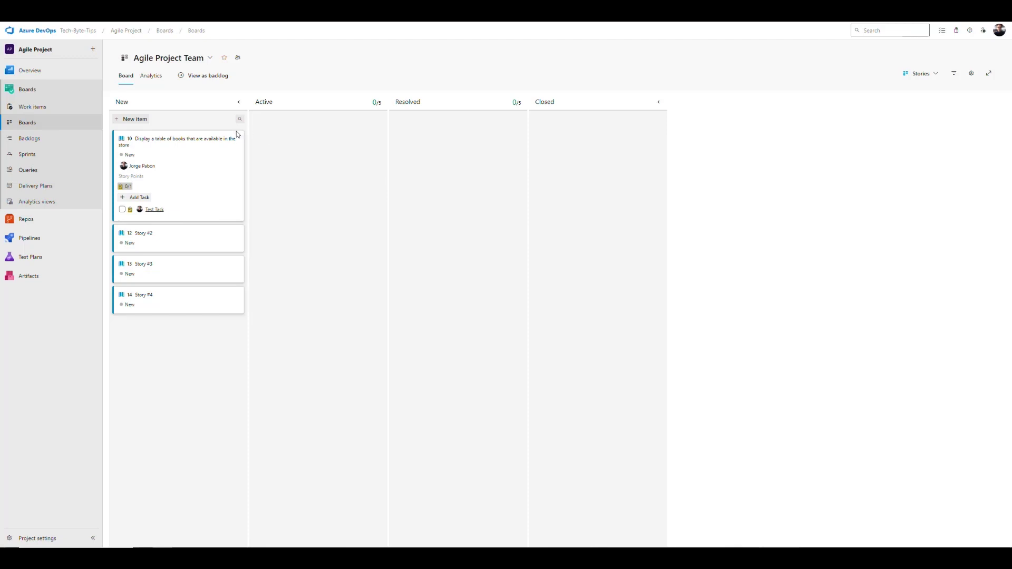
Check the board's analytics, return to the board and switch to viewing it as a backlog.
left_click(152, 76)
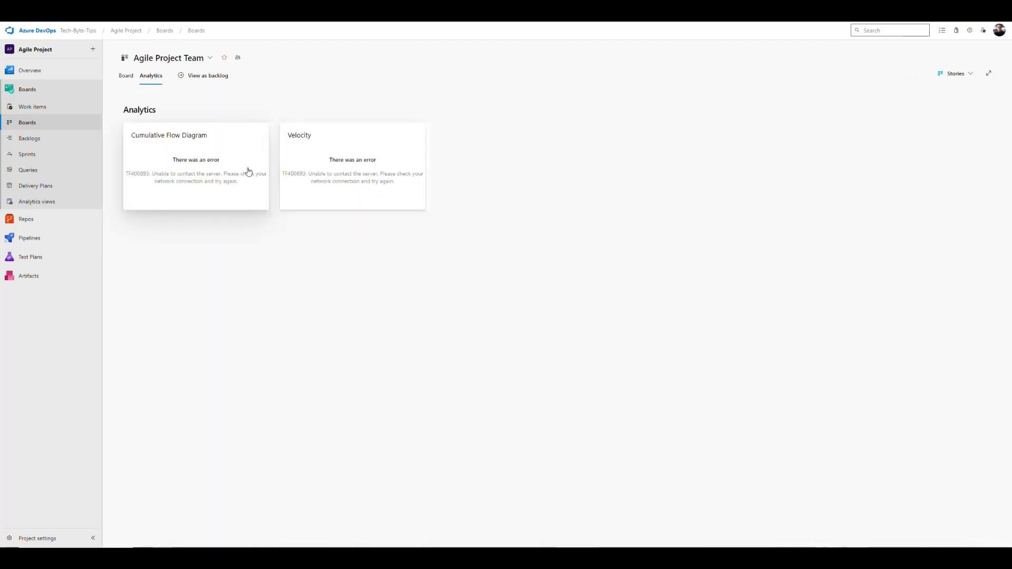
left_click(126, 77)
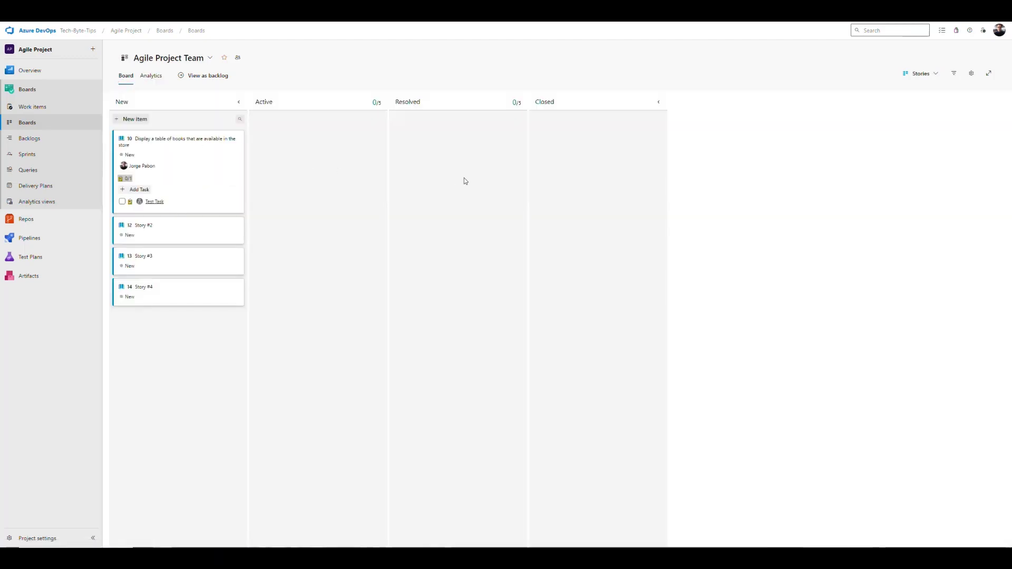
left_click(203, 79)
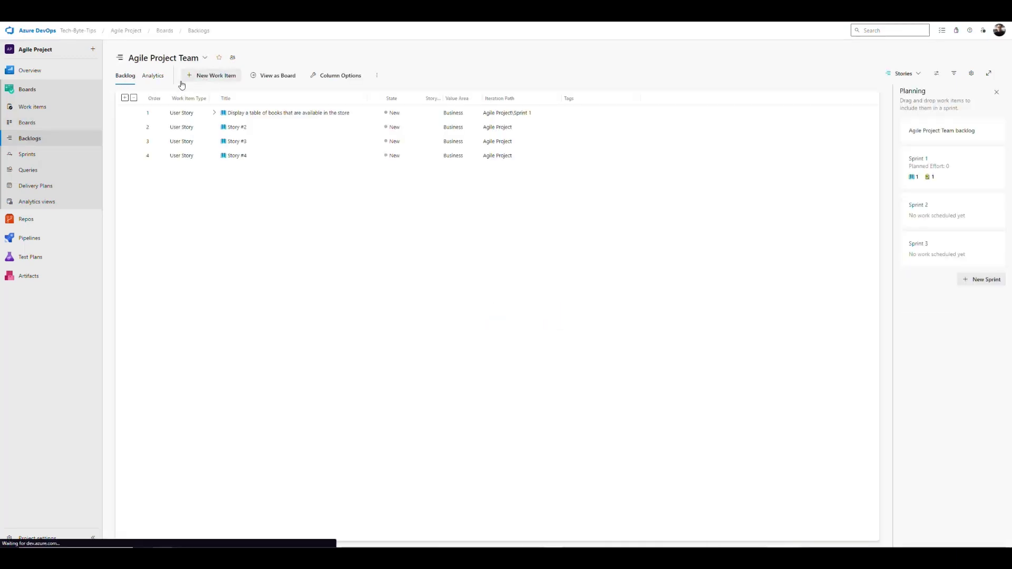
Return to the team's board and check the available backlog levels and the work item filter options.
left_click(29, 122)
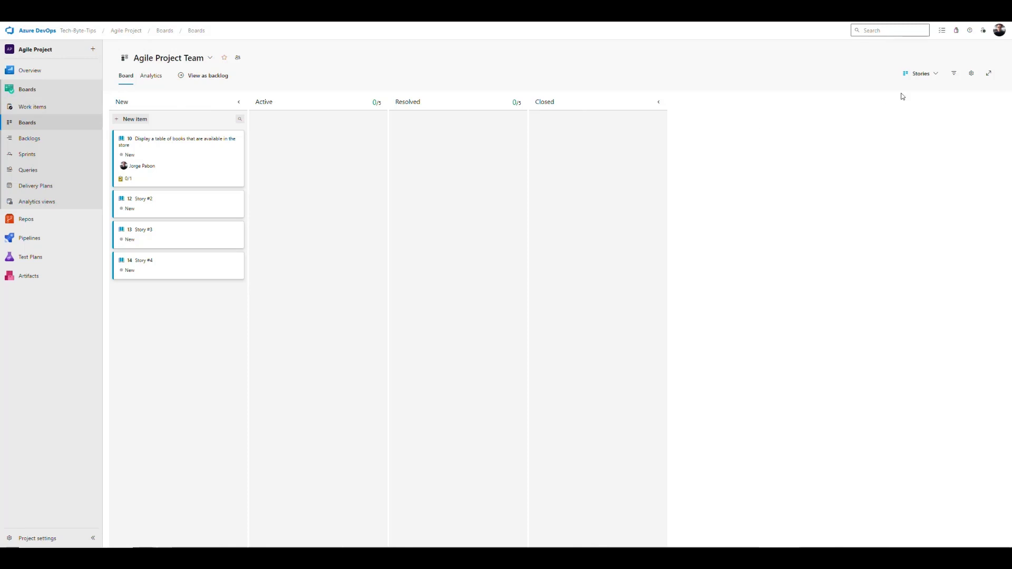
left_click(921, 75)
left_click(835, 152)
left_click(954, 75)
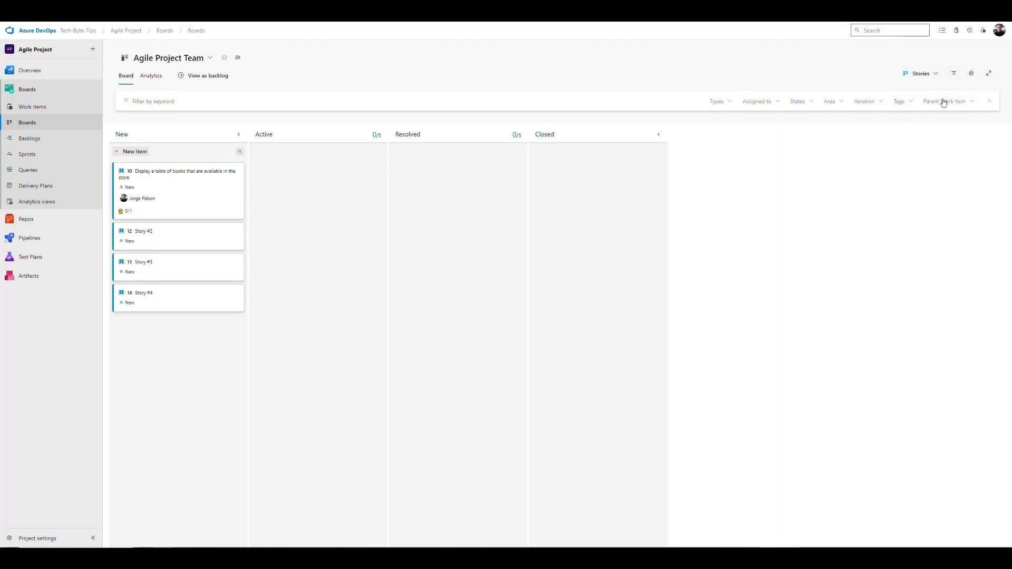
left_click(955, 75)
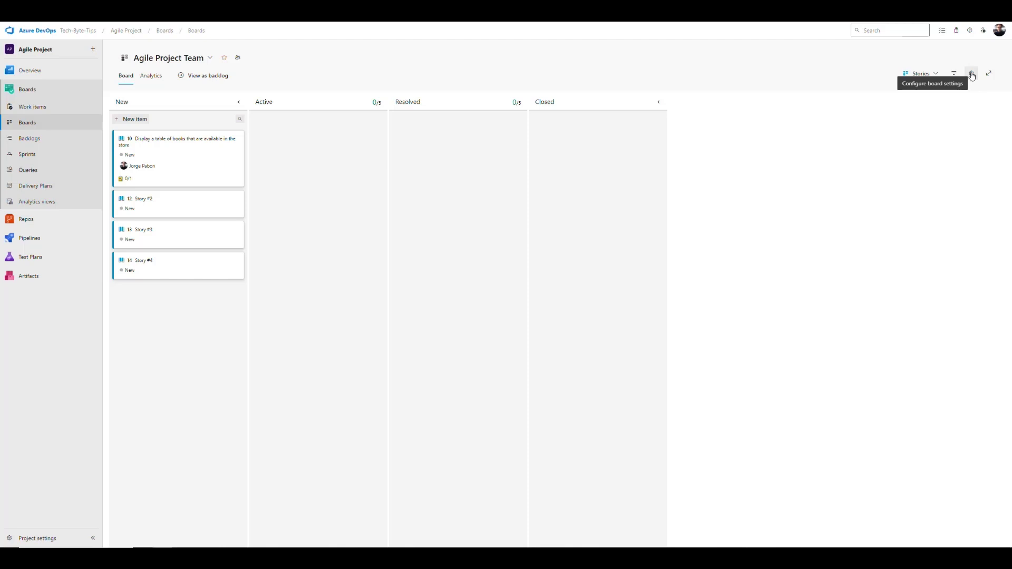
Review the board's general settings and its card settings for fields, styles, tag colors, annotations and tests.
left_click(973, 75)
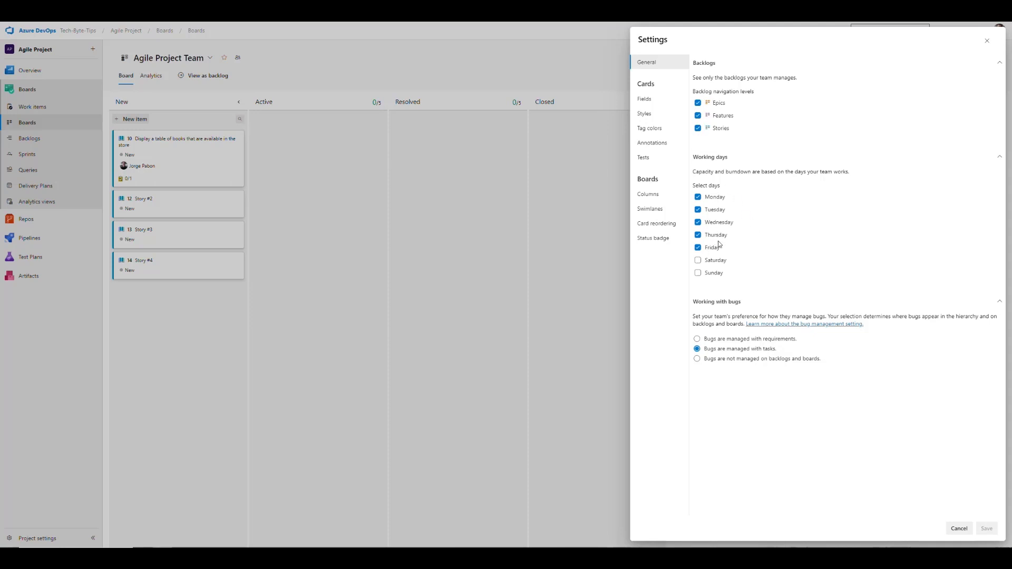
left_click(648, 100)
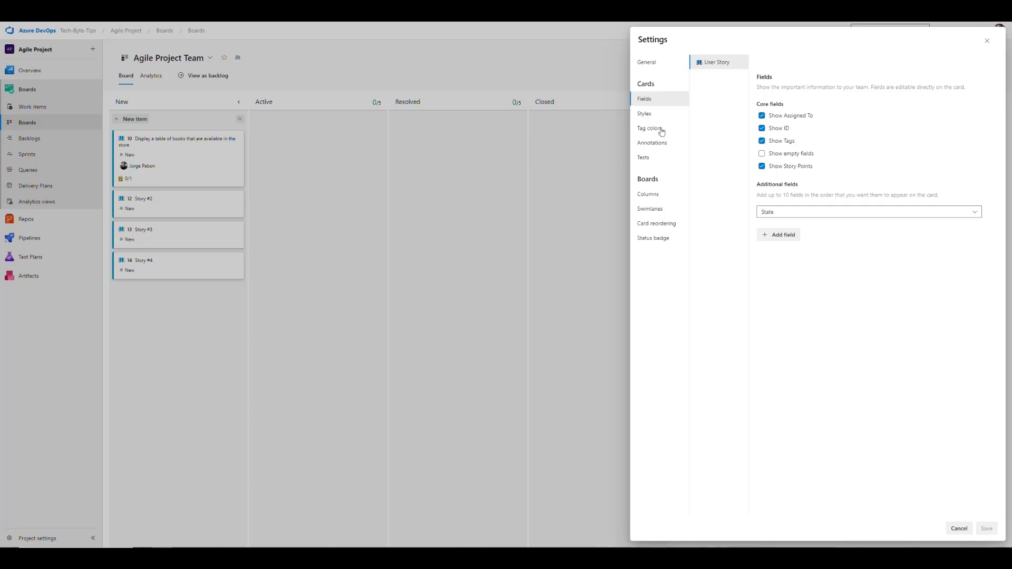
left_click(650, 116)
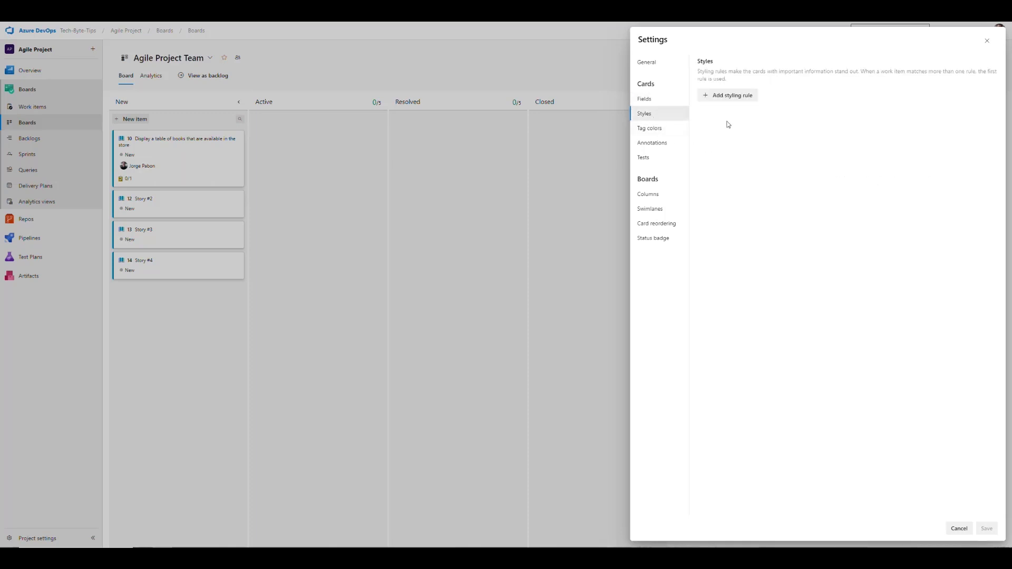
left_click(658, 130)
left_click(664, 145)
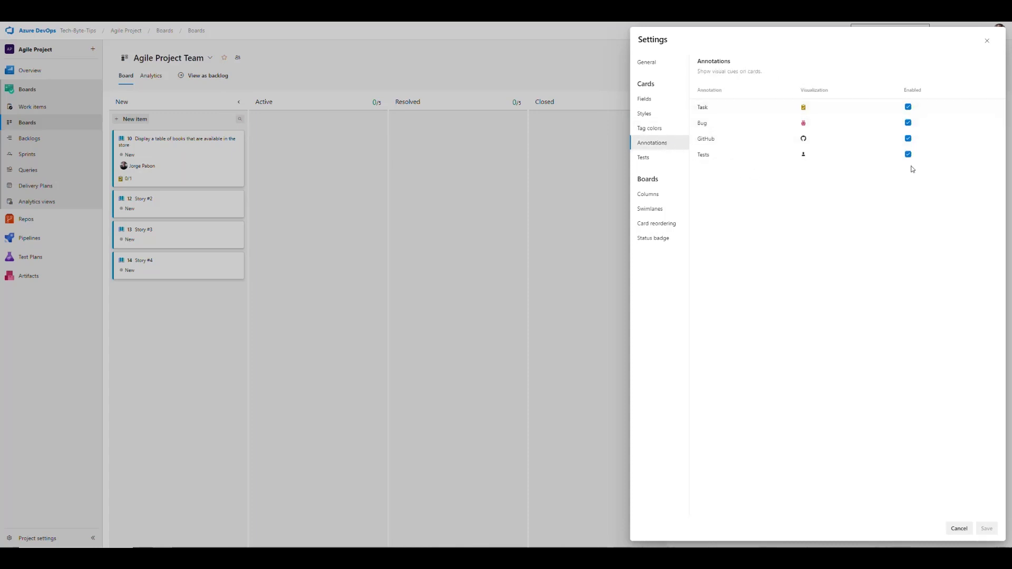
left_click(646, 160)
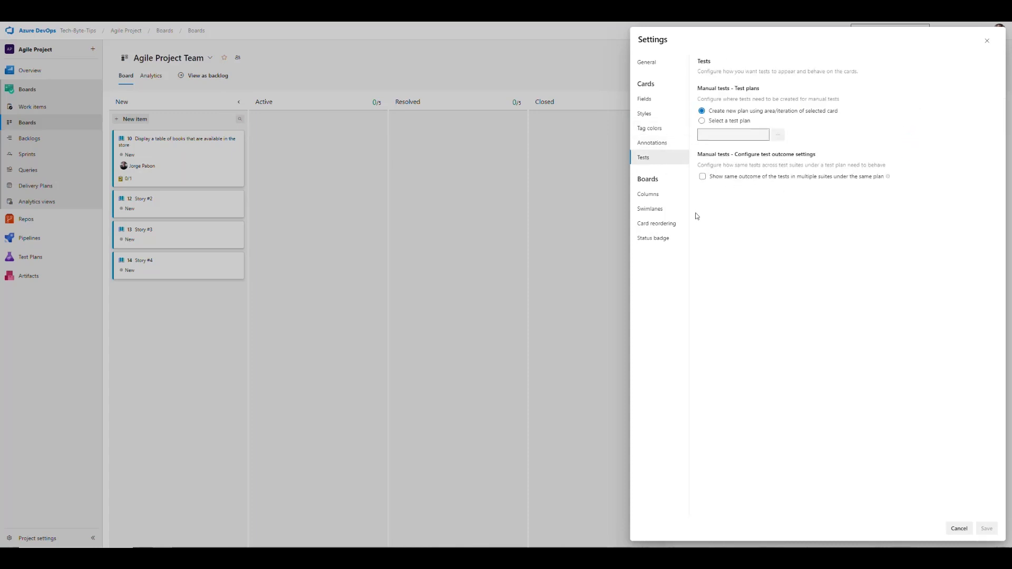
Add a new column after New in the board's column settings and remove it again.
left_click(654, 197)
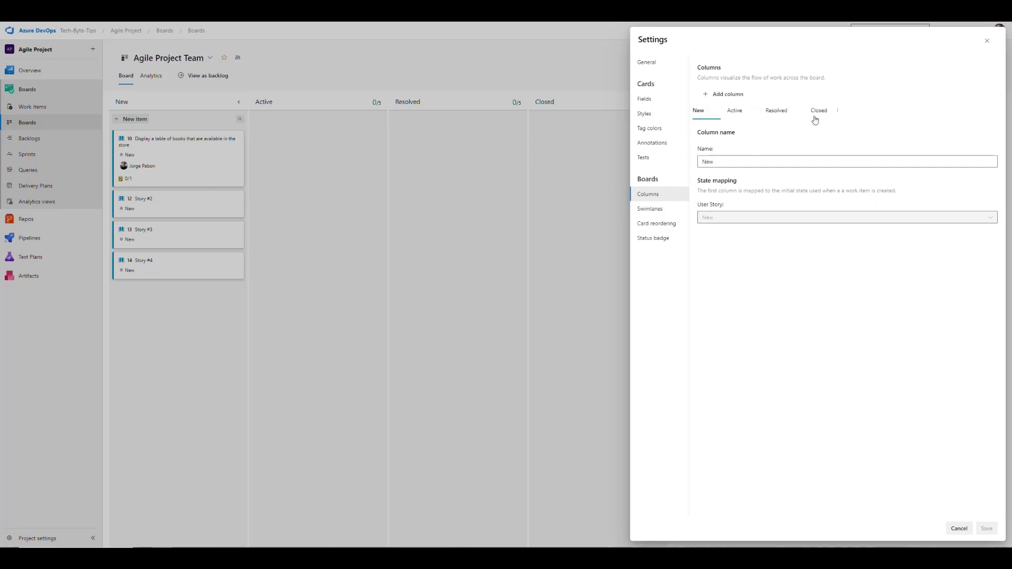
left_click(728, 96)
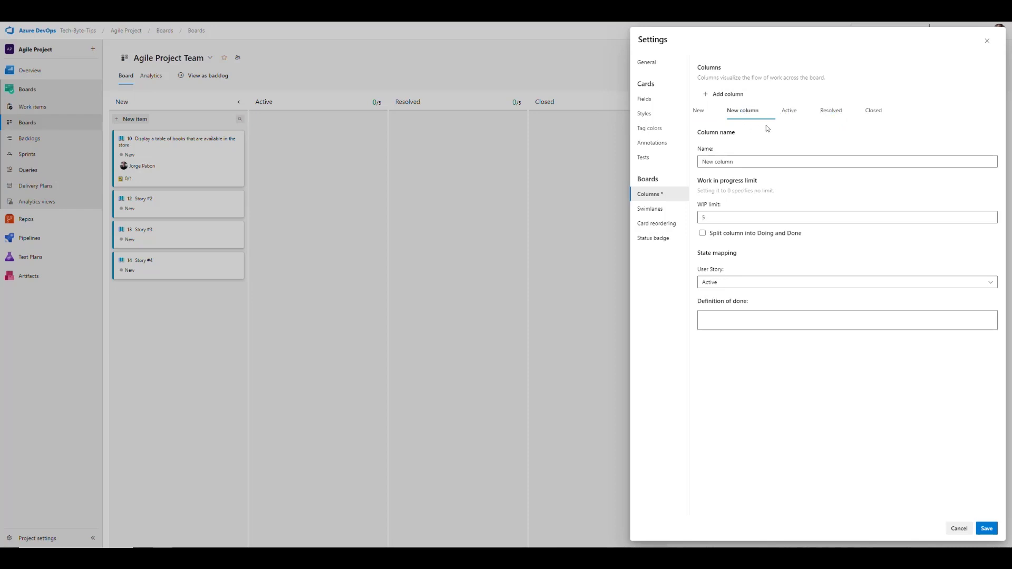
left_click(770, 112)
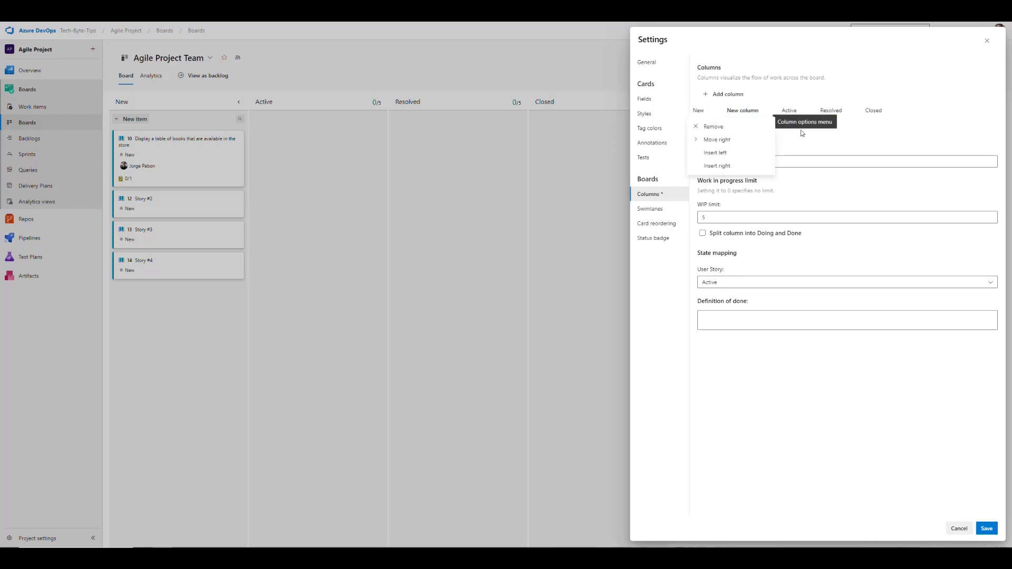
left_click(726, 132)
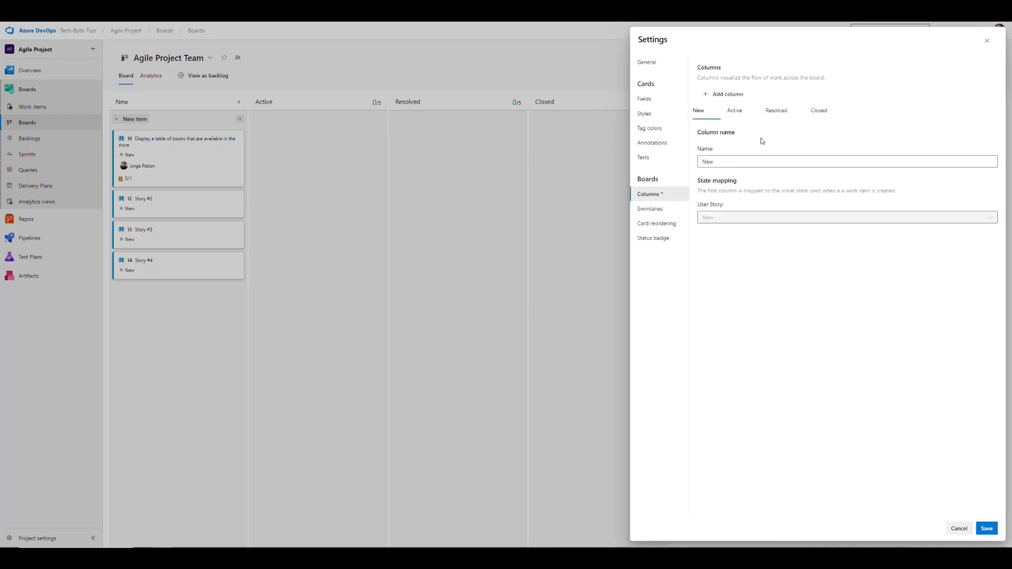
Add a swimlane named Emergency Work above Planned Work and save the board settings.
left_click(657, 210)
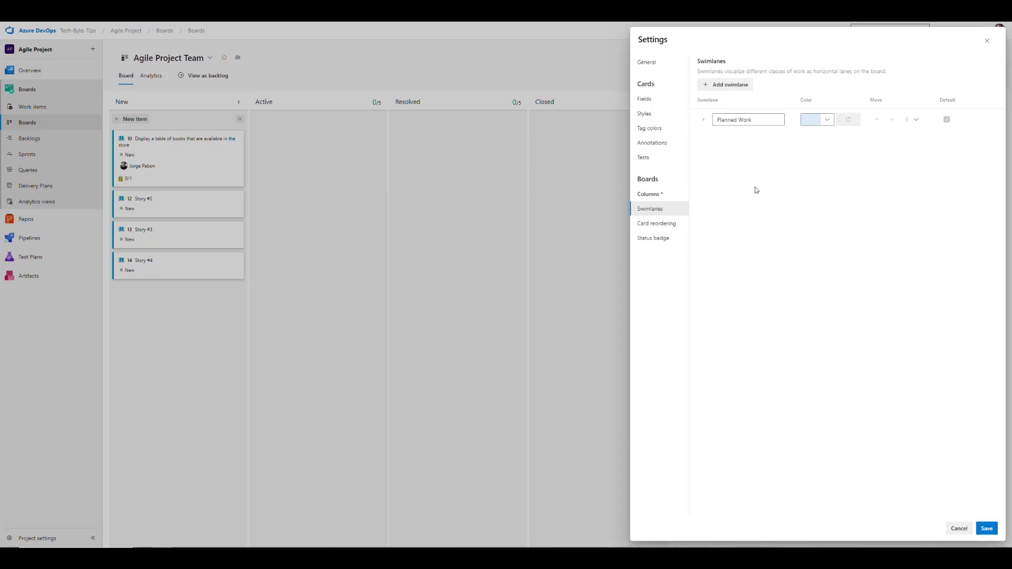
left_click(732, 86)
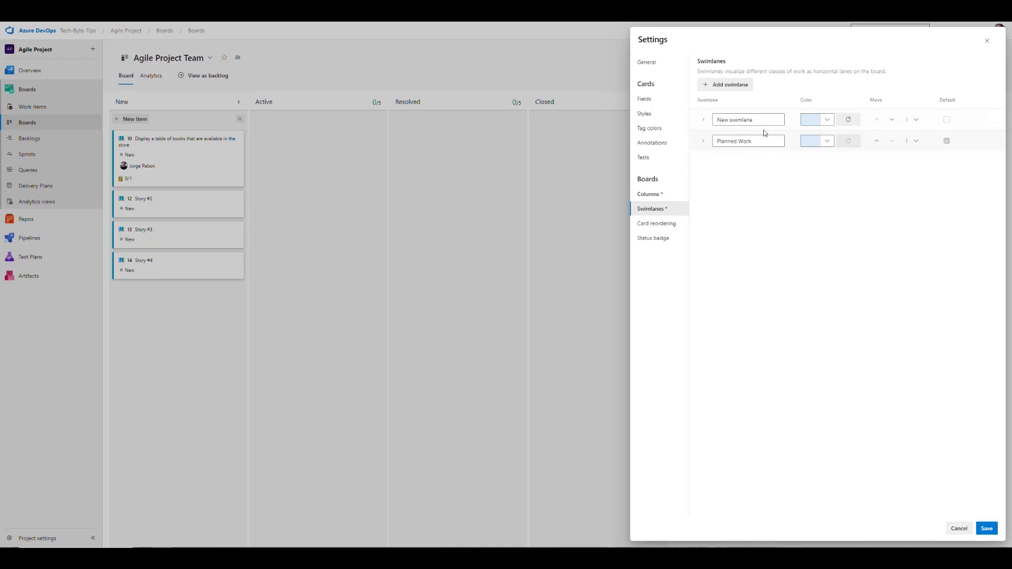
left_click_drag(761, 120, 716, 120)
type("Emergency Work")
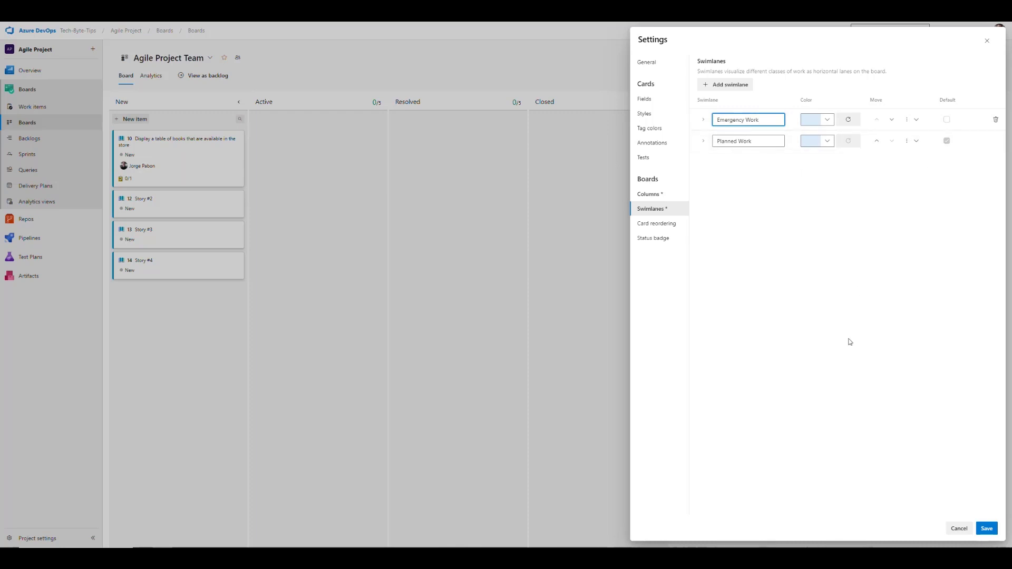
left_click(989, 530)
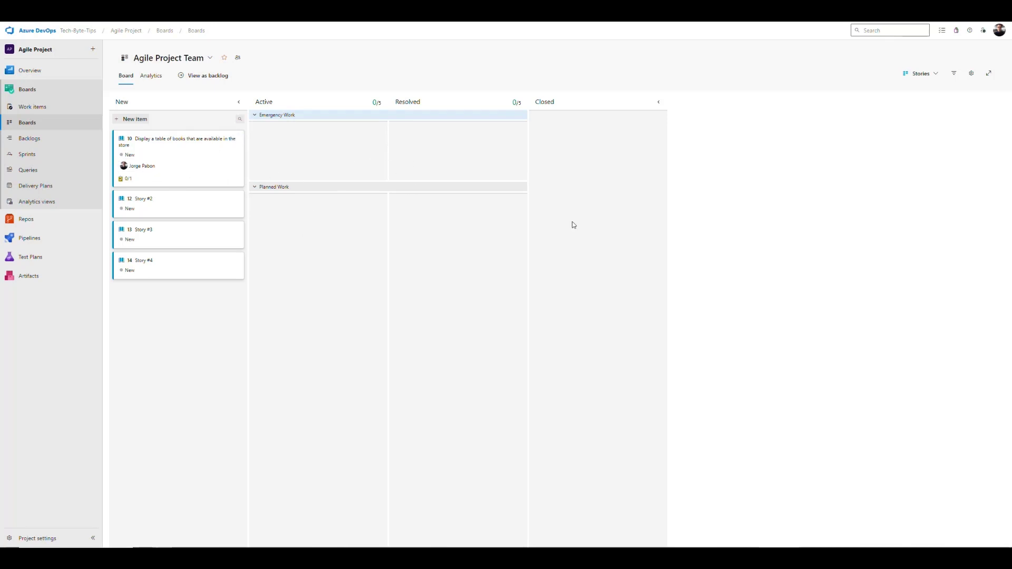
Remove the Emergency Work swimlane, review the card reordering and status badge settings, and save the board settings.
left_click(972, 73)
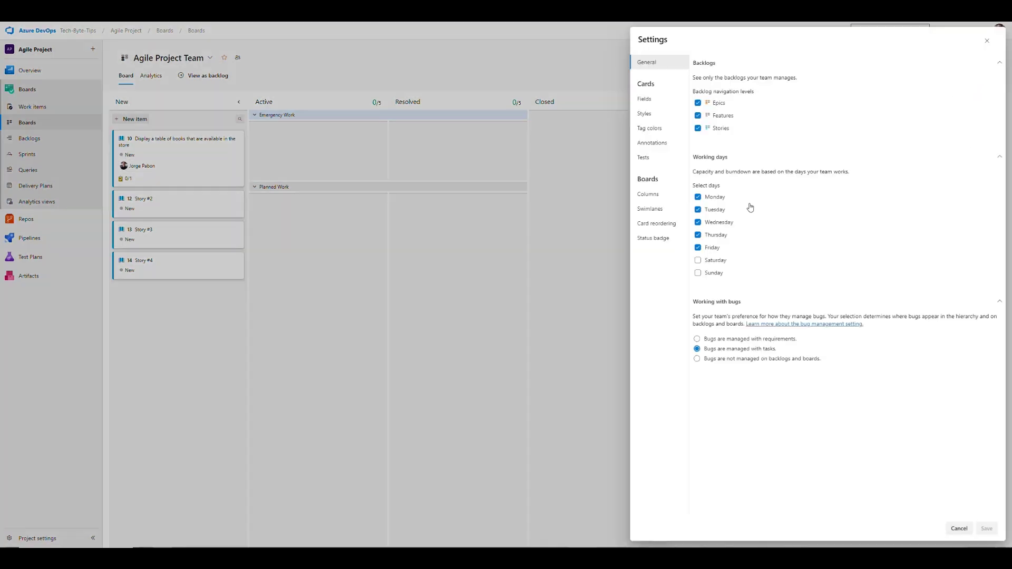
left_click(654, 209)
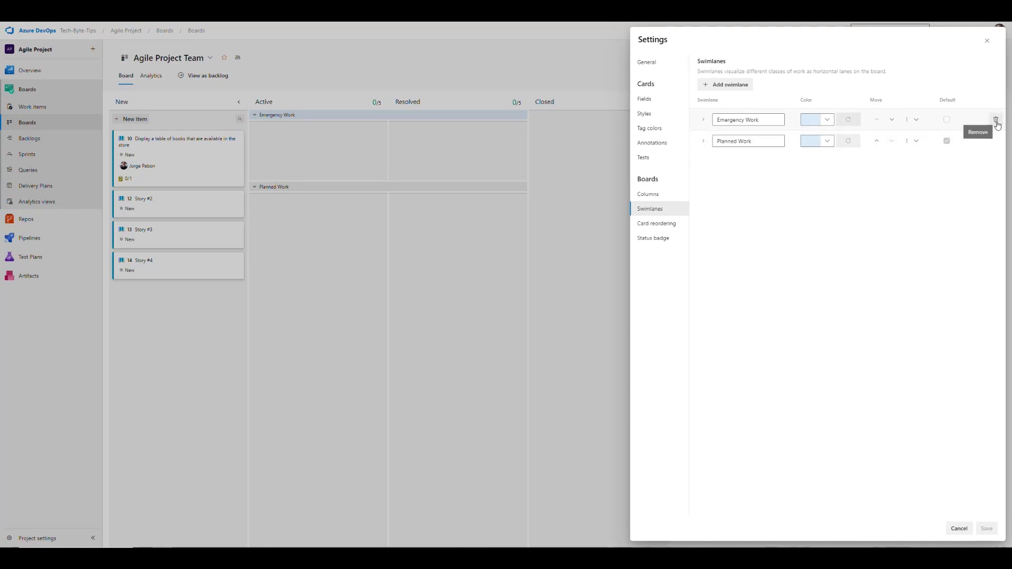
left_click(996, 120)
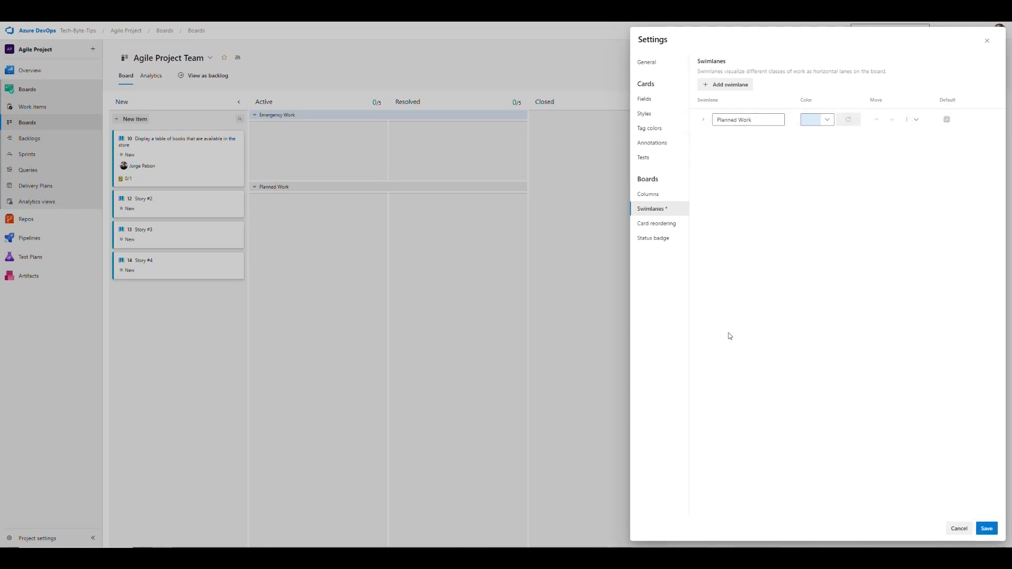
left_click(657, 225)
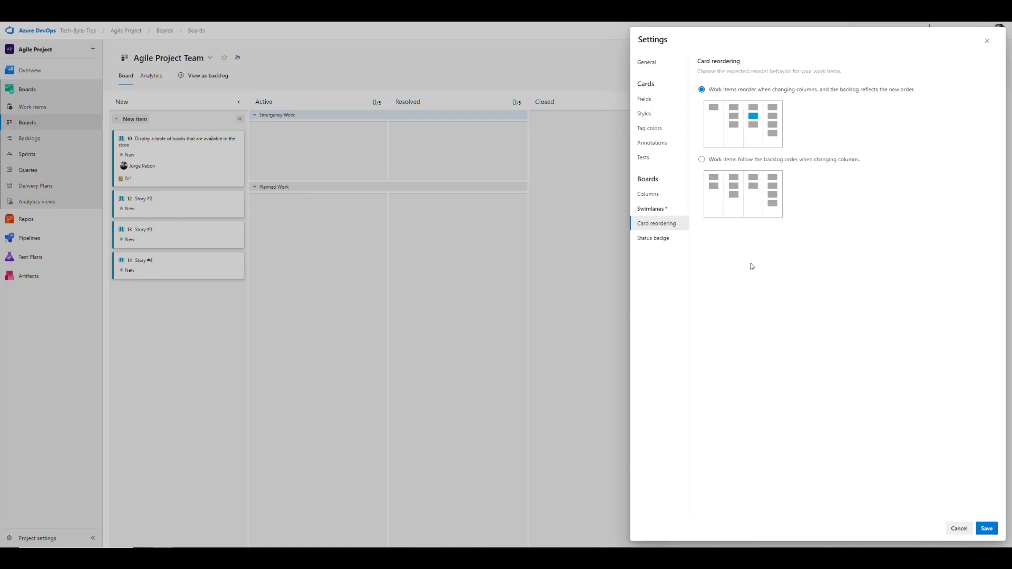
left_click(655, 240)
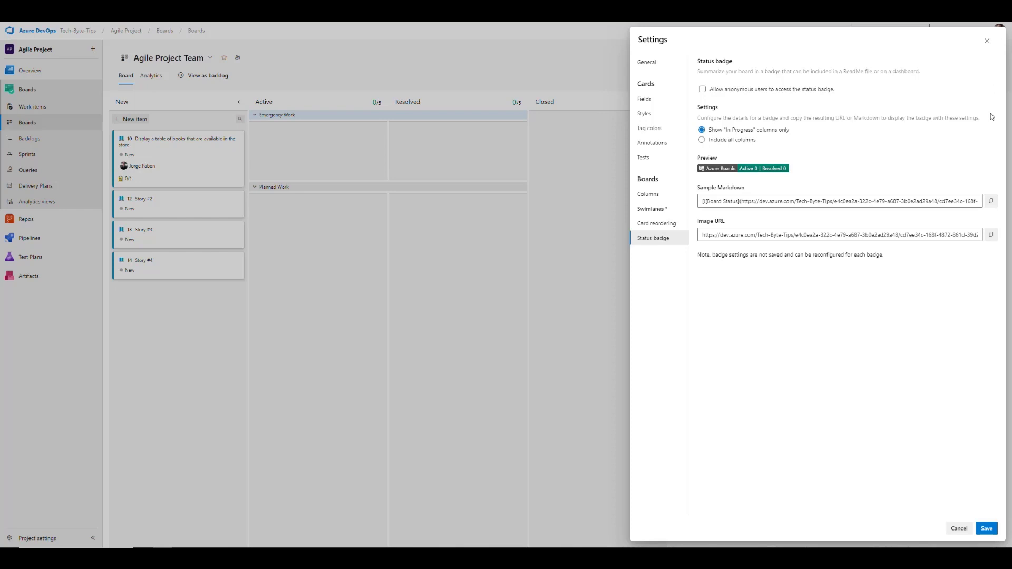
left_click(987, 529)
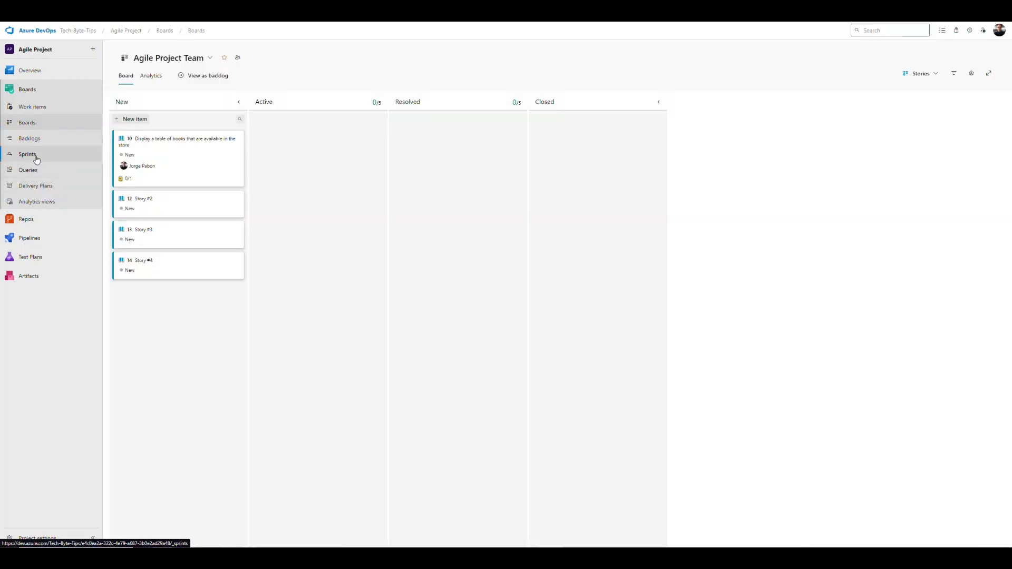
Compare the current sprint's taskboard with the team's story board, ending on the sprint taskboard.
left_click(36, 157)
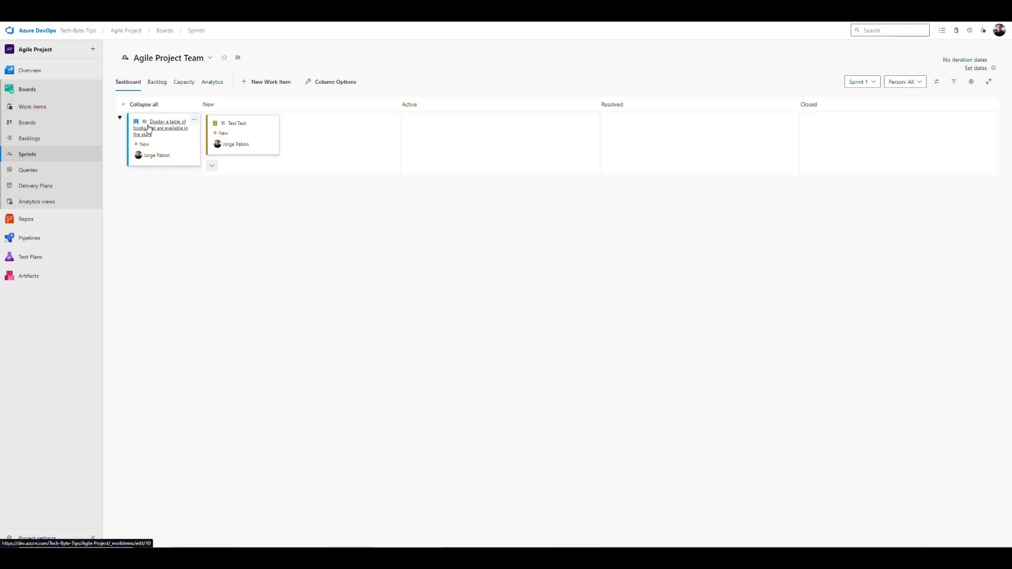
left_click(33, 124)
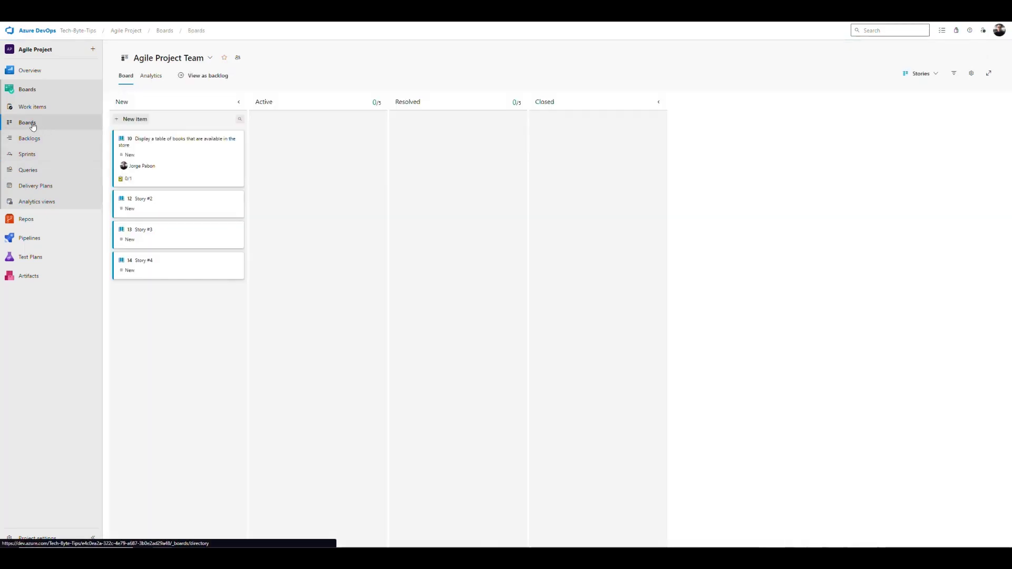
left_click(26, 154)
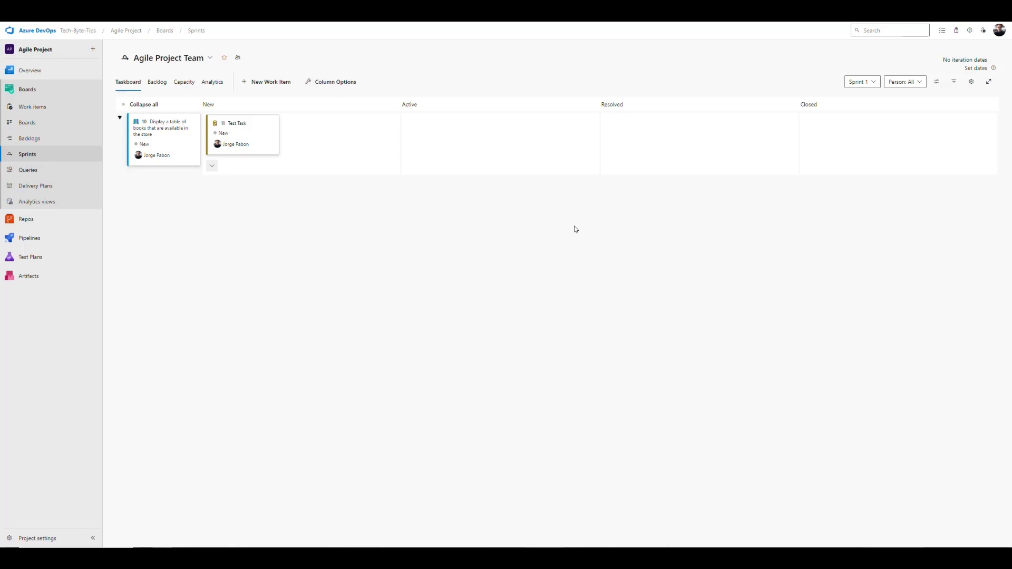
View the Sprint 2 taskboard and switch back to Sprint 1.
left_click(874, 83)
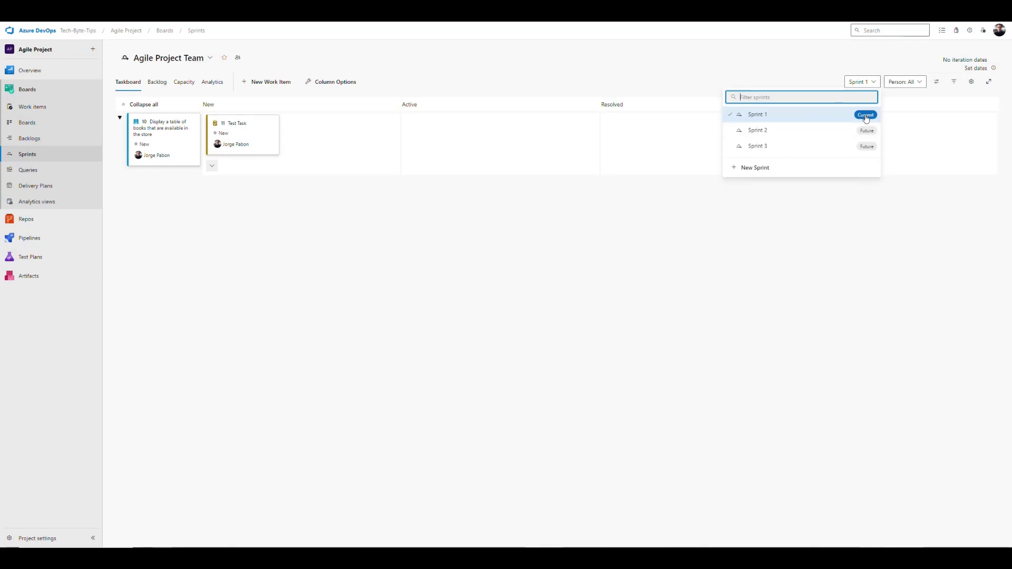
left_click(792, 134)
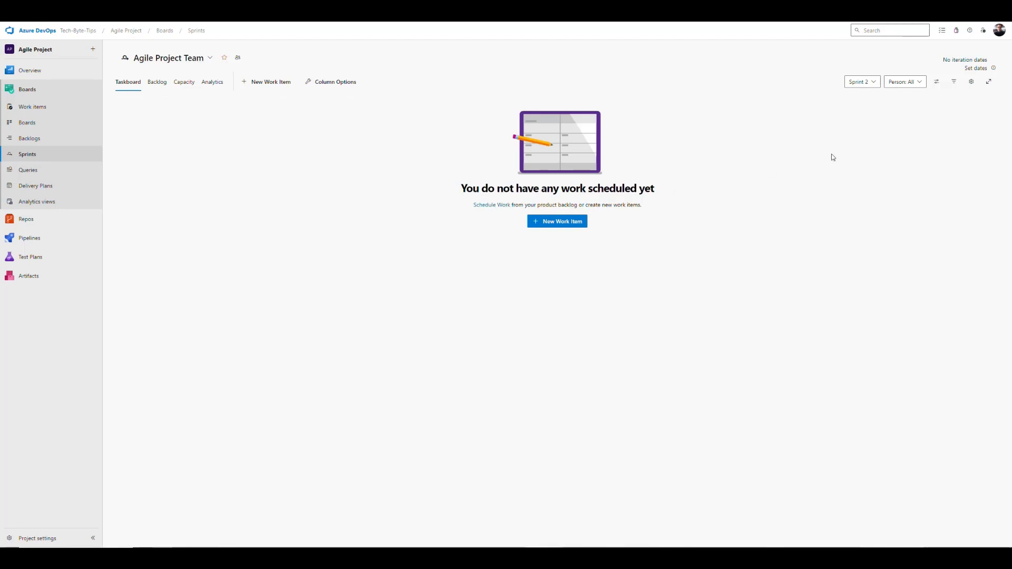
left_click(871, 84)
left_click(812, 117)
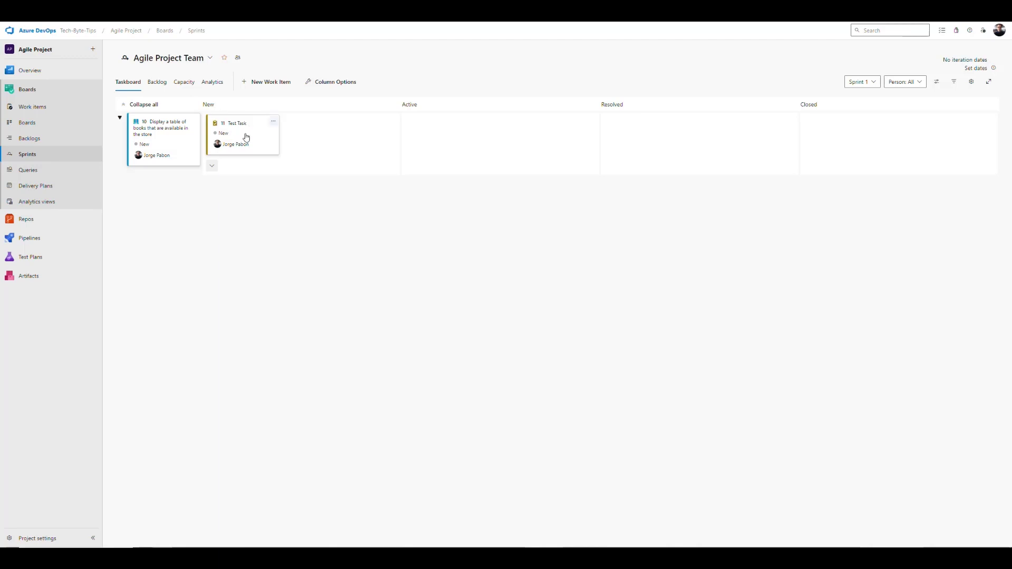
Clear the assignee of Test Task on the Sprint 1 taskboard so that it is unassigned.
left_click(237, 147)
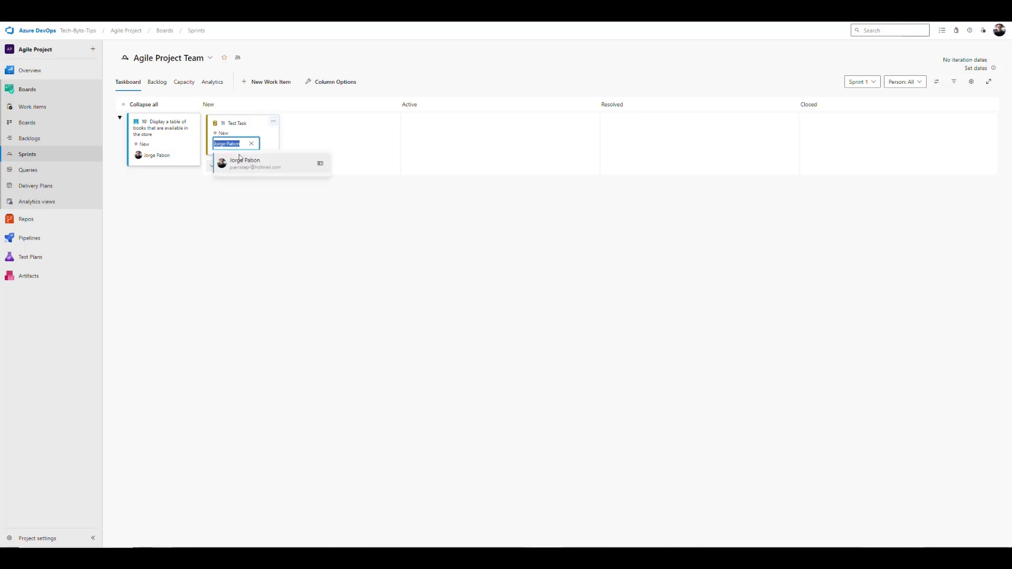
key("BackSpace")
left_click(274, 207)
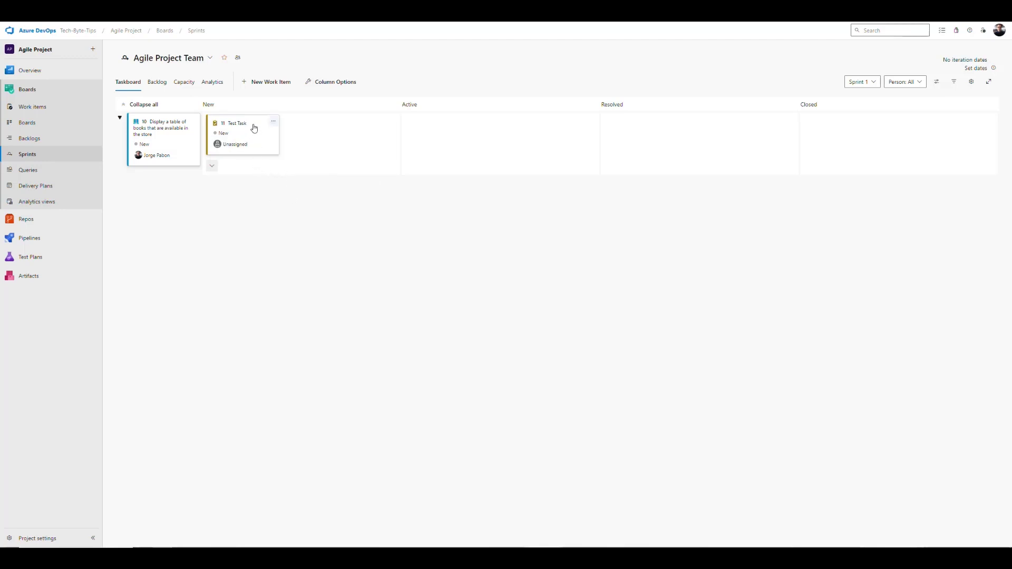
Move Test Task to Active and back to New, and clear its assignee again.
left_click_drag(255, 127, 468, 134)
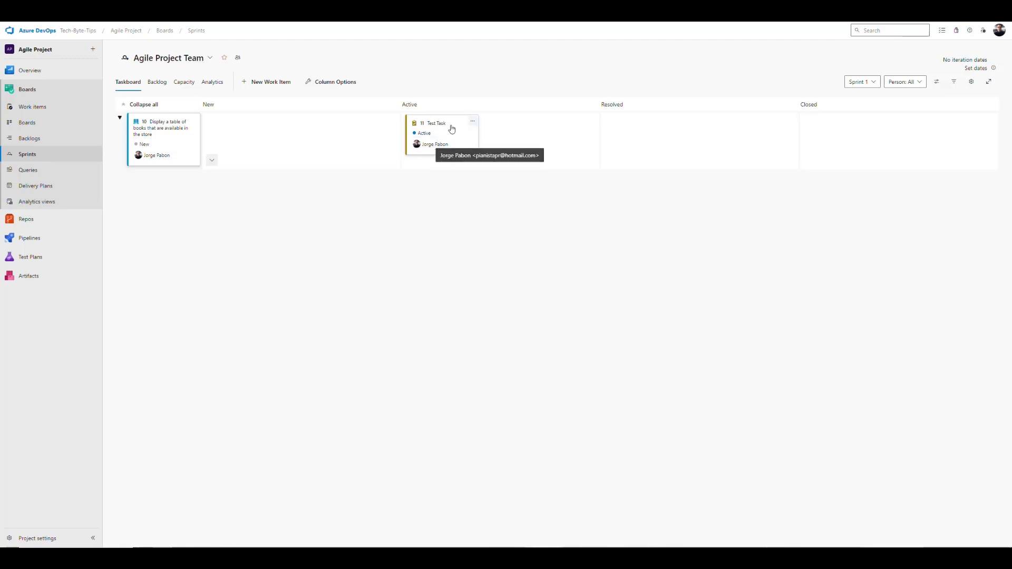
left_click_drag(452, 128, 311, 145)
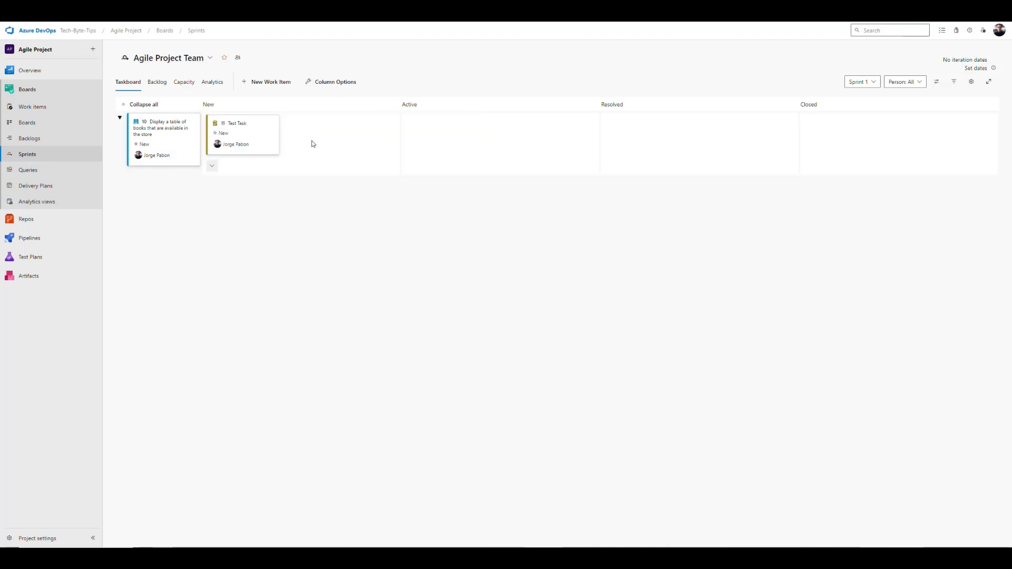
left_click(250, 152)
key("BackSpace")
left_click(301, 214)
Check the sprints available for selection and the person filter options on the Sprint 1 taskboard.
left_click(875, 86)
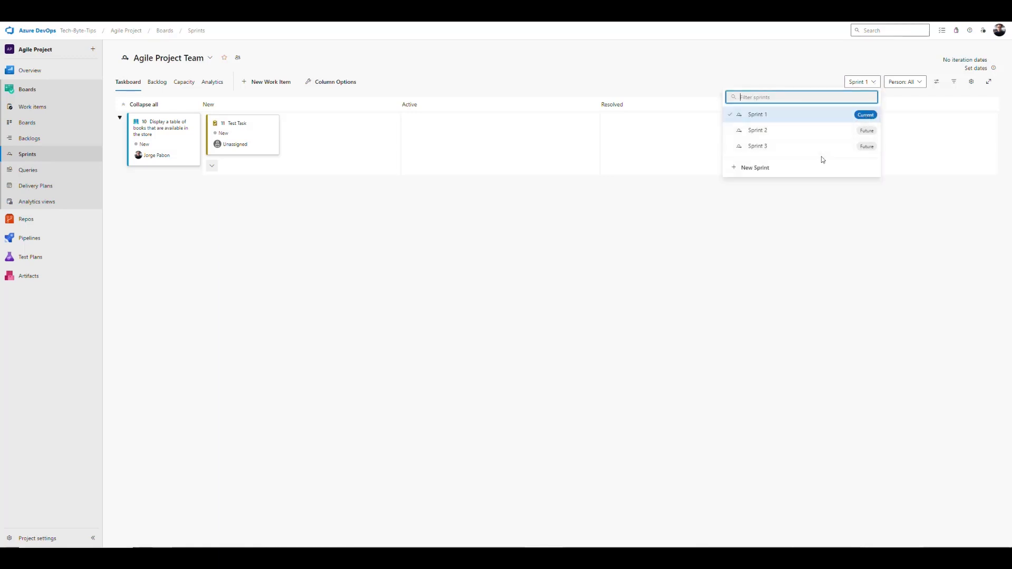
left_click(866, 235)
left_click(921, 83)
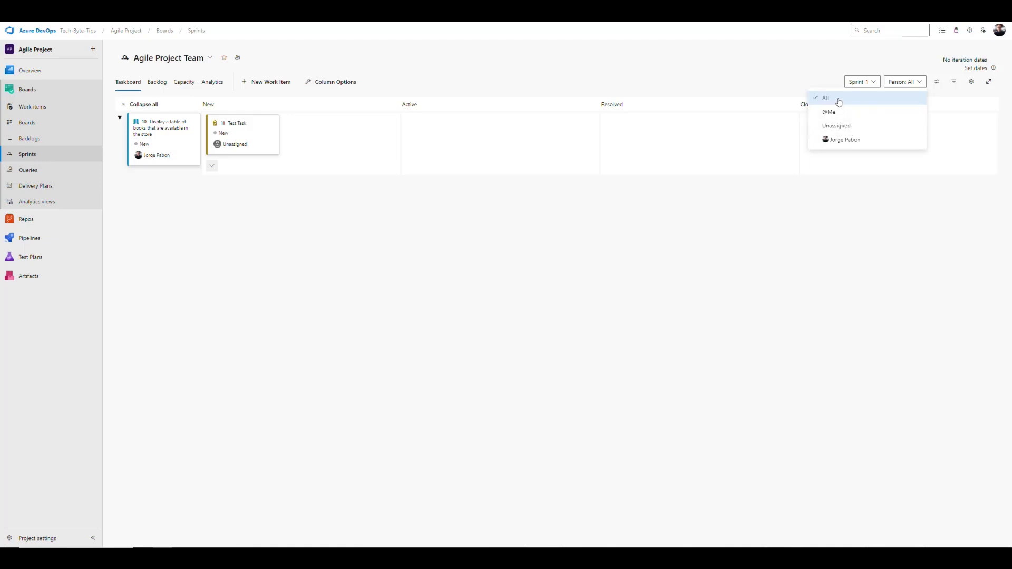
left_click(868, 224)
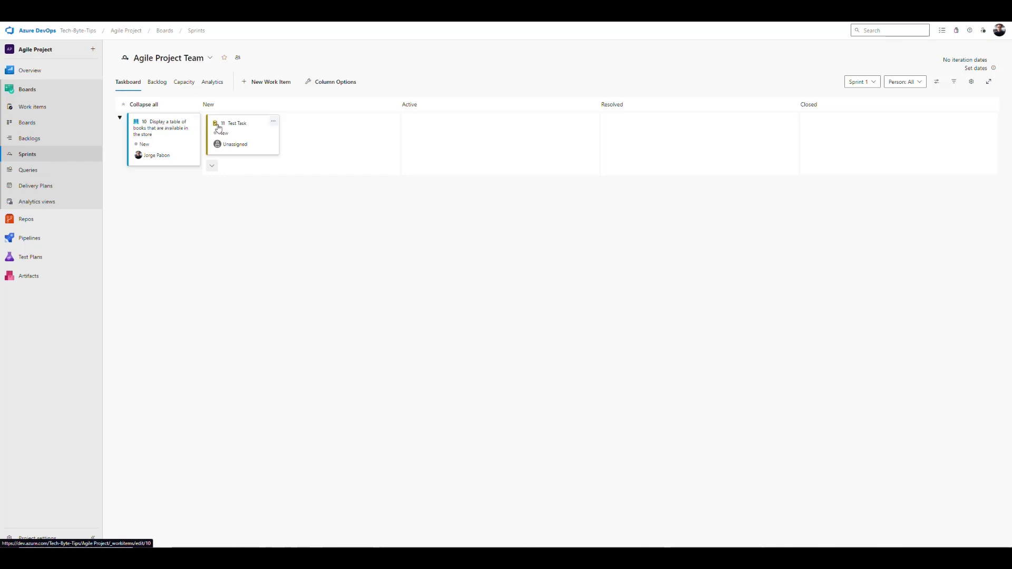
Open Test Task from the Sprint 1 taskboard and examine its state options, description, and discussion fields.
left_click(237, 125)
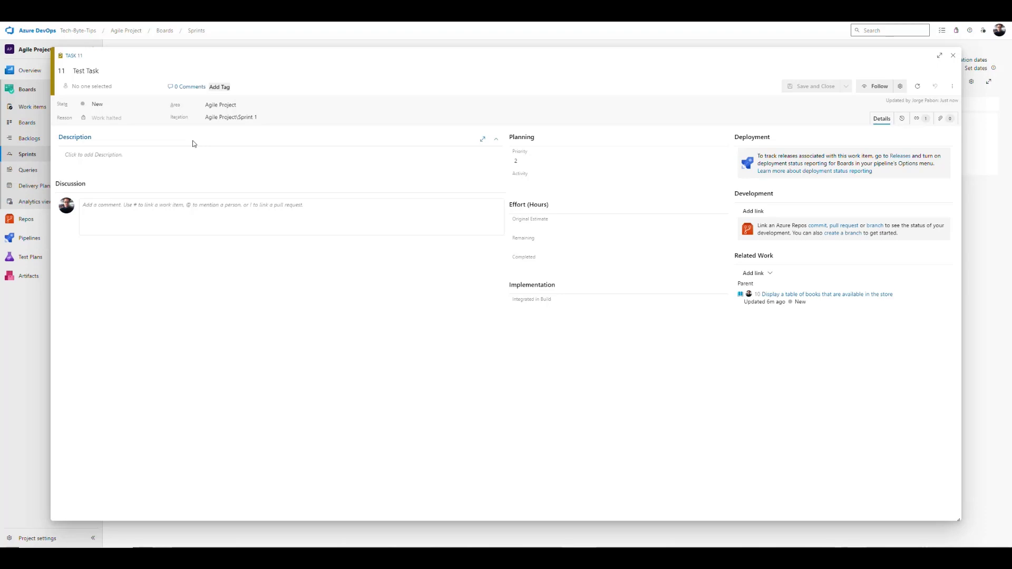
left_click(160, 105)
left_click(159, 104)
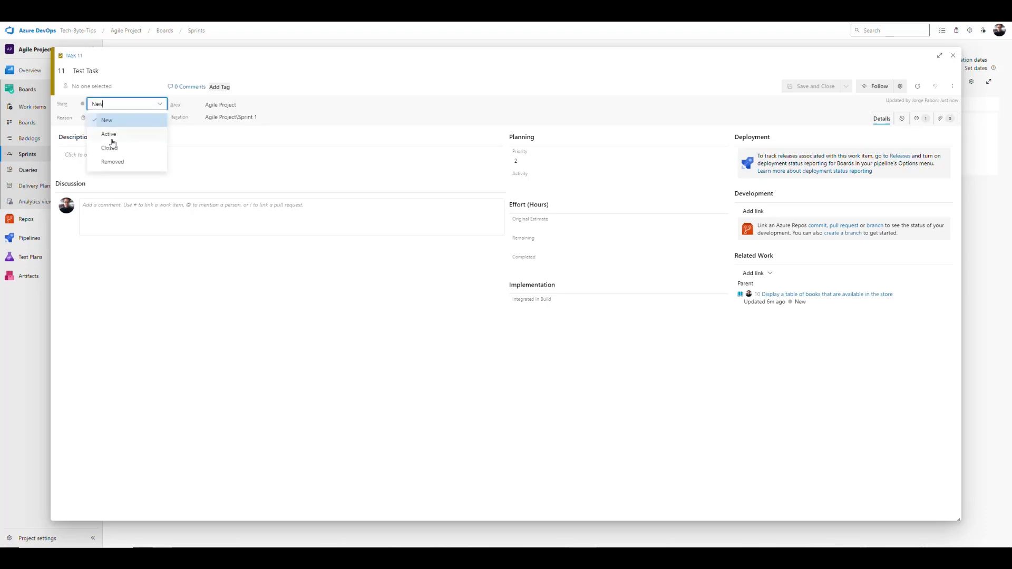
left_click(280, 292)
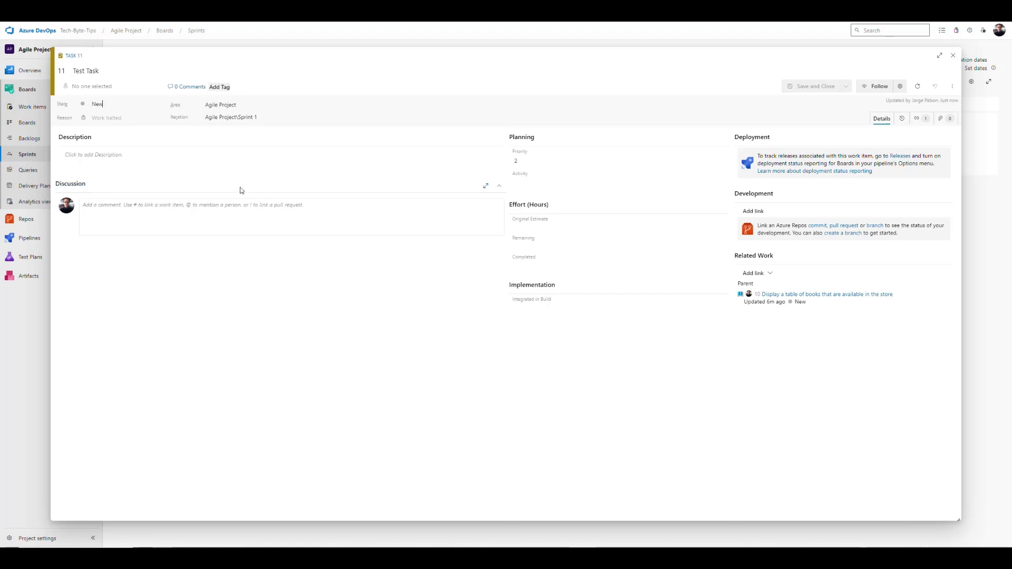
left_click(120, 155)
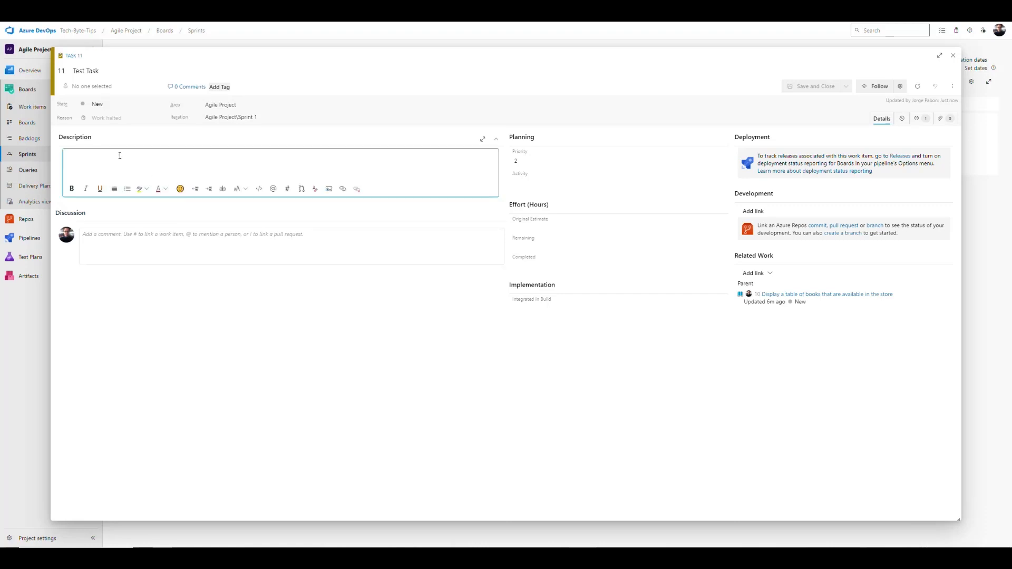
left_click(149, 253)
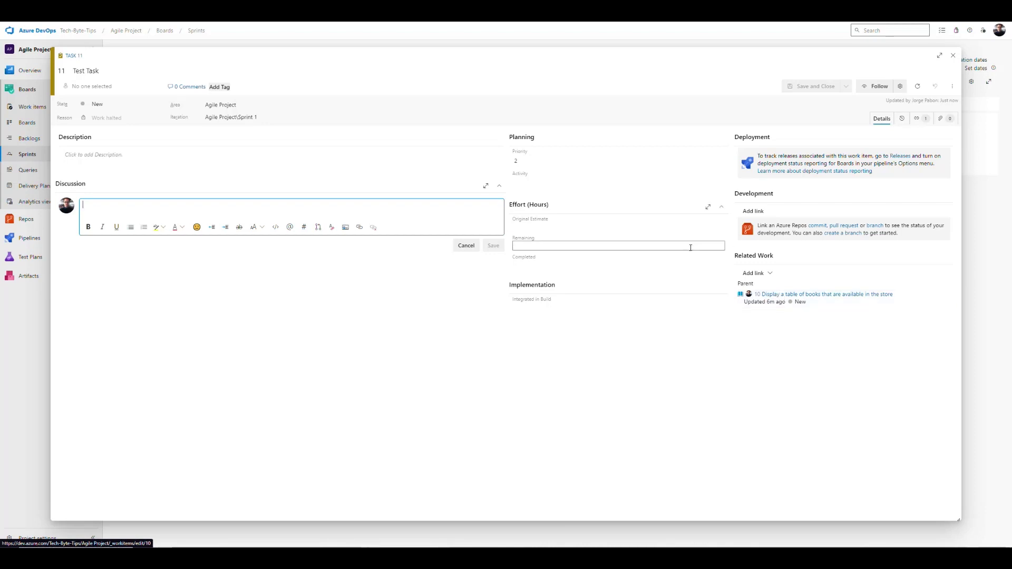
Examine the history, links and attachments of Test Task, and the details of its parent user story.
left_click(902, 120)
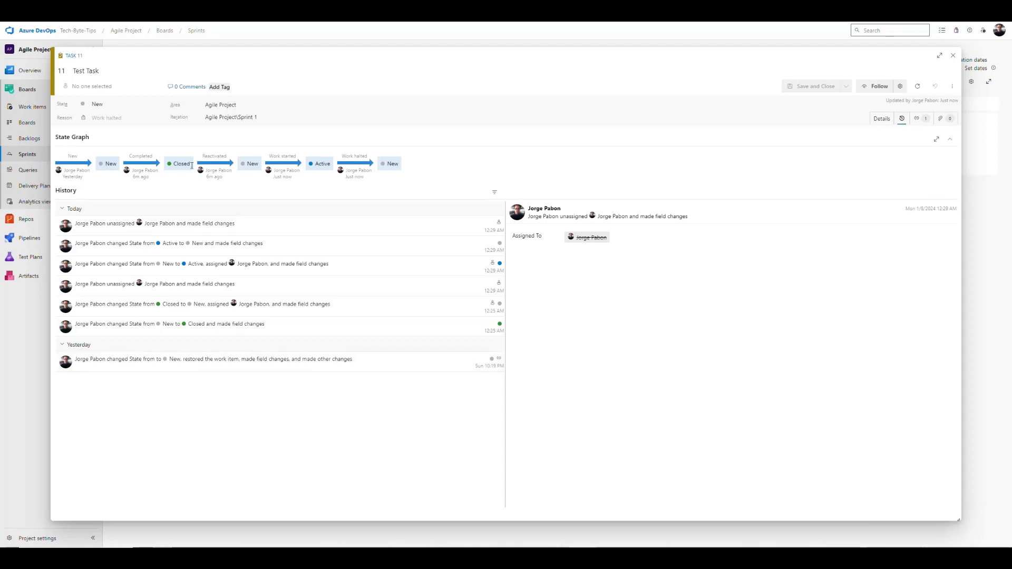
left_click(917, 119)
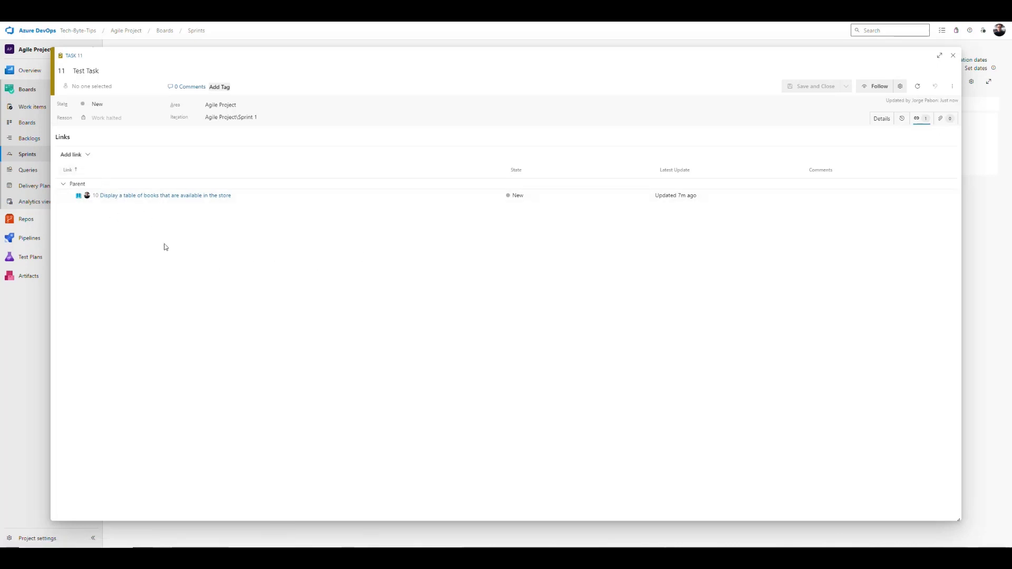
left_click(943, 119)
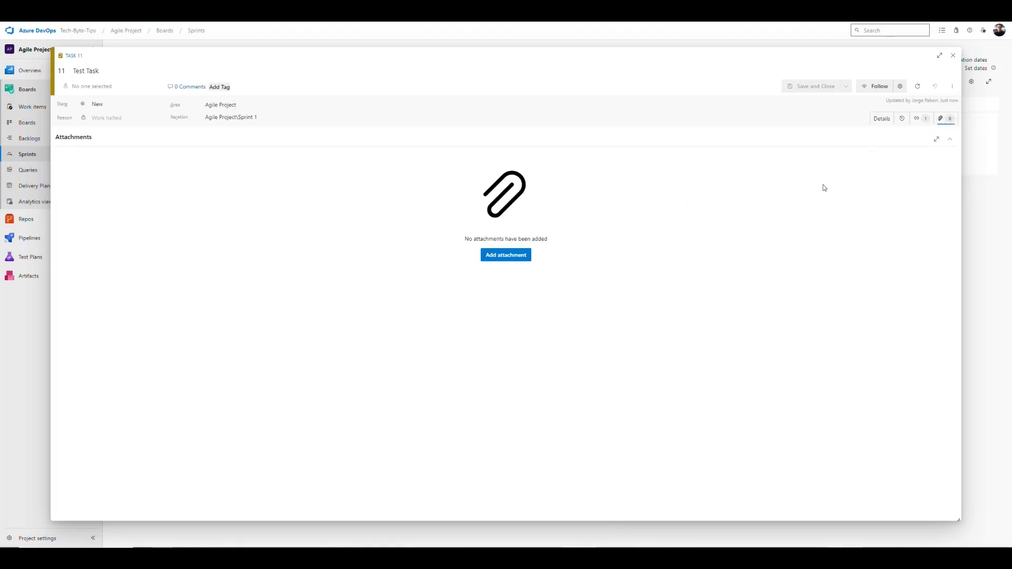
left_click(882, 118)
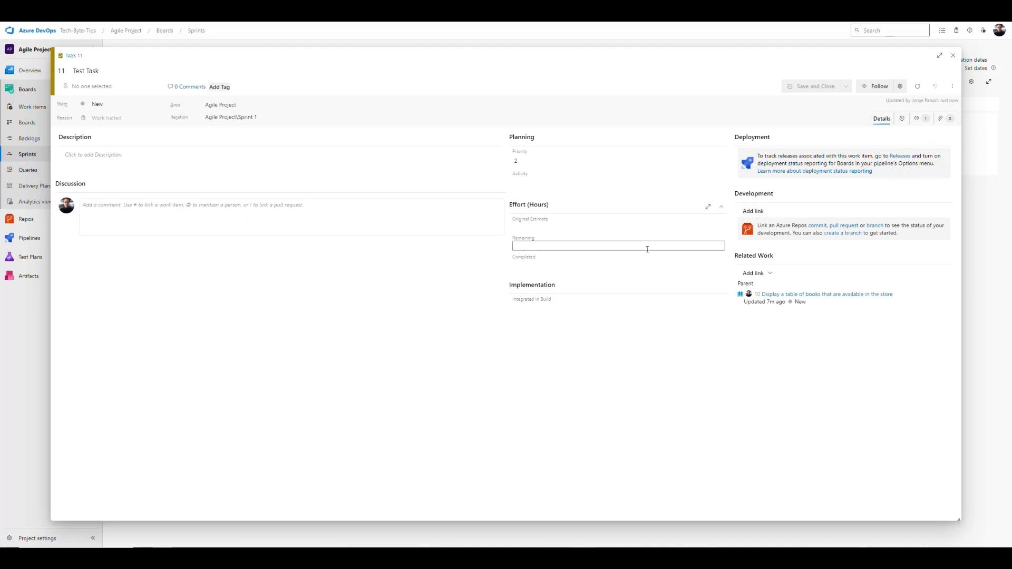
left_click(953, 56)
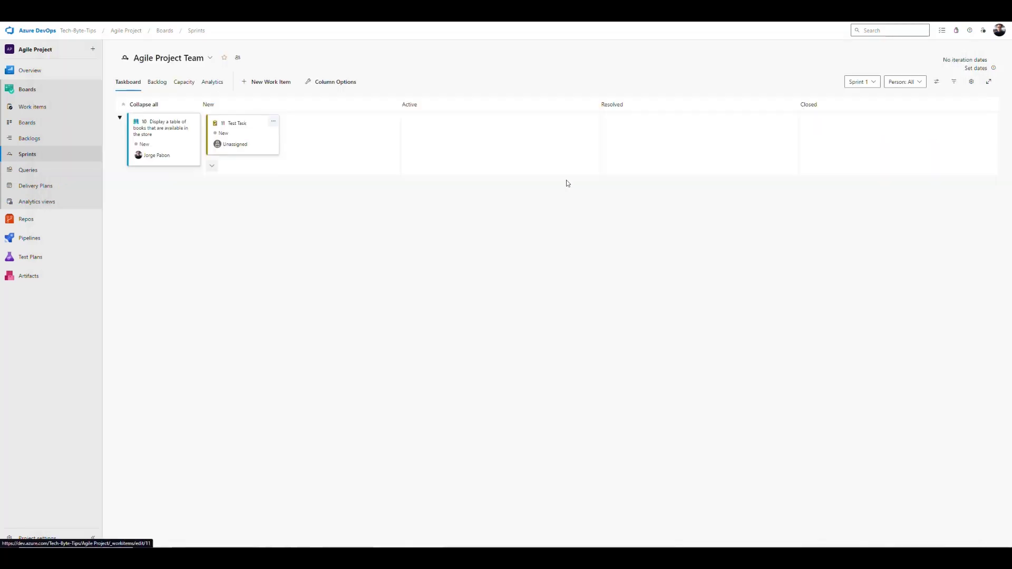
left_click(170, 129)
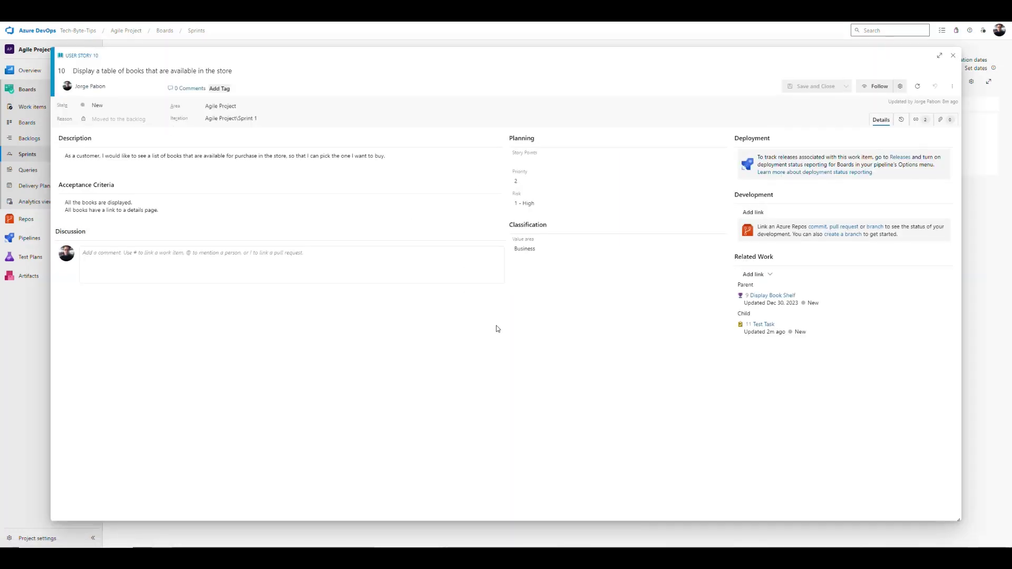
left_click(954, 55)
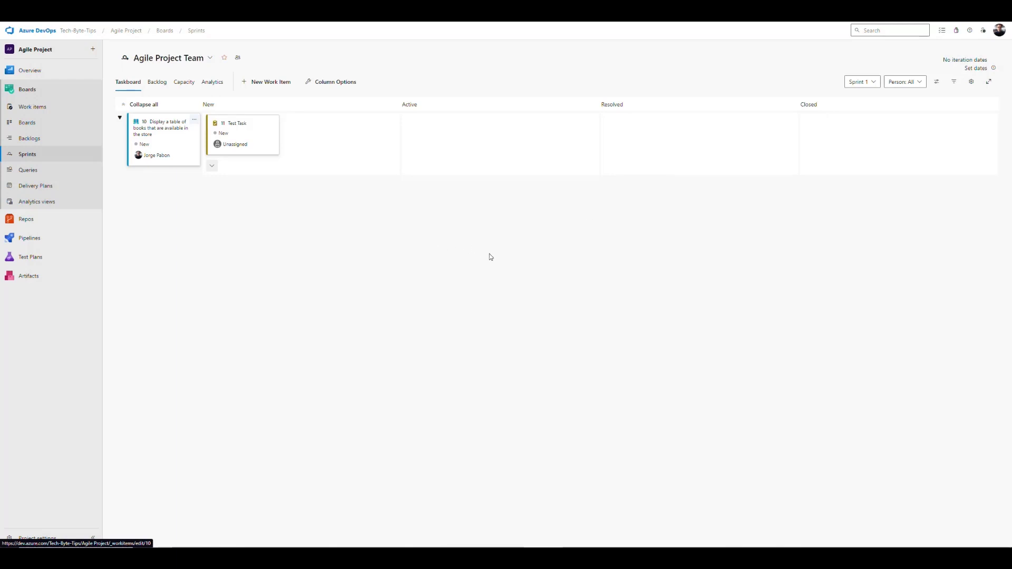
Move Test Task from New to the Active column on the Sprint 1 taskboard.
left_click_drag(248, 128, 437, 130)
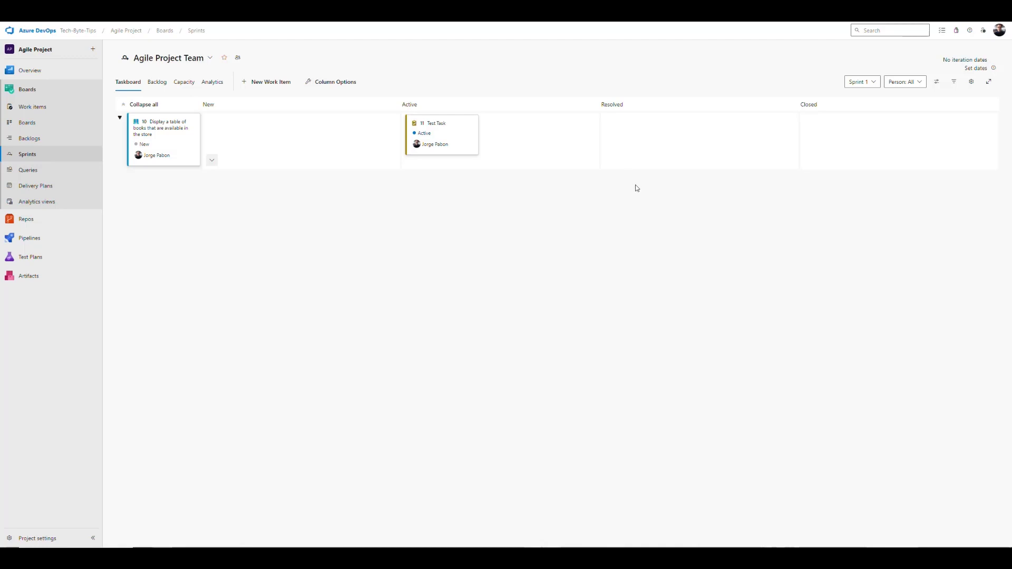
Add a taskboard column named Blocked between Active and Resolved, and move Test Task into it.
left_click(971, 82)
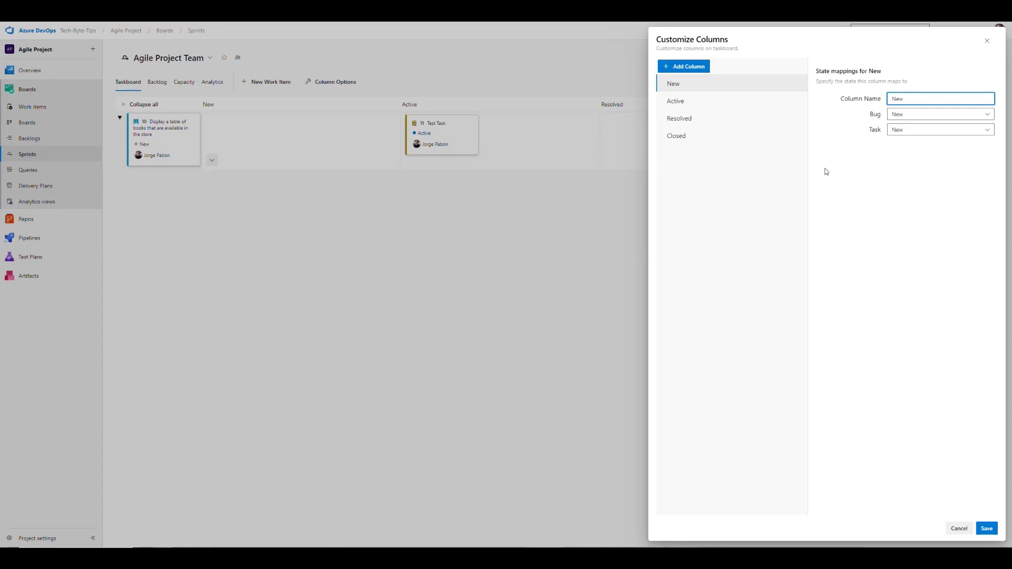
left_click(685, 67)
left_click_drag(695, 140, 695, 118)
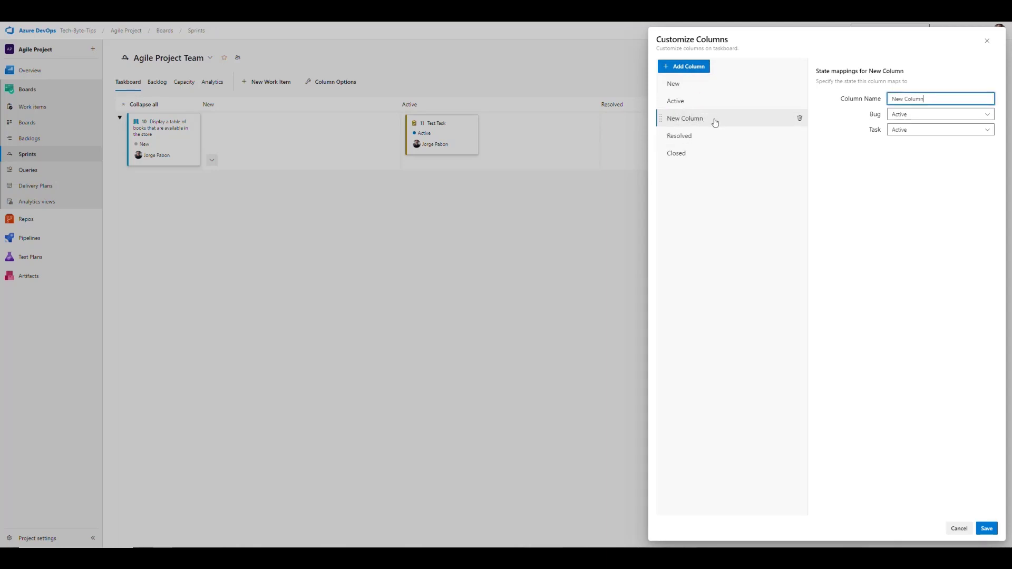
left_click_drag(926, 99, 826, 99)
type("Blcoked")
type("ked")
left_click(830, 175)
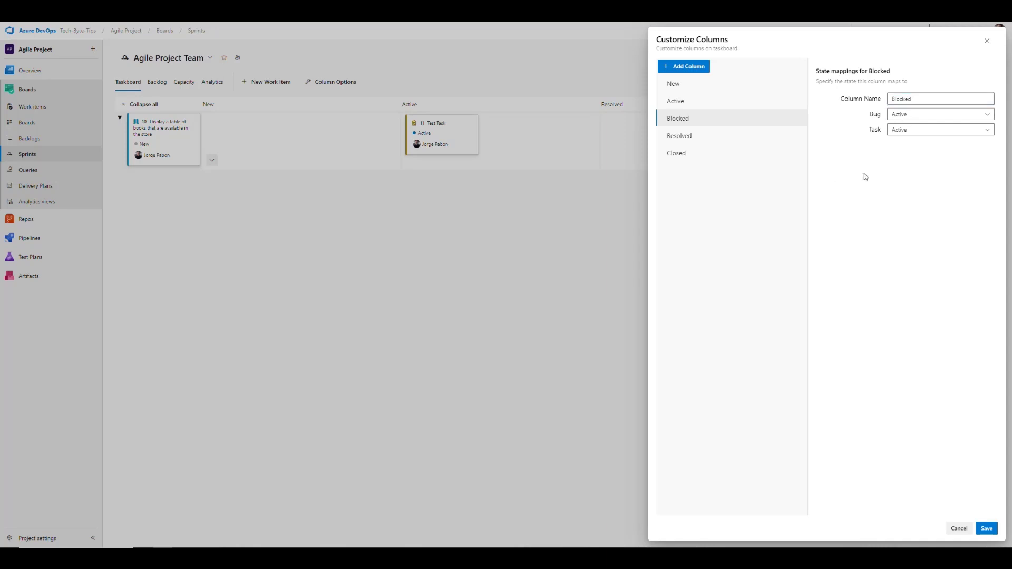
left_click(986, 529)
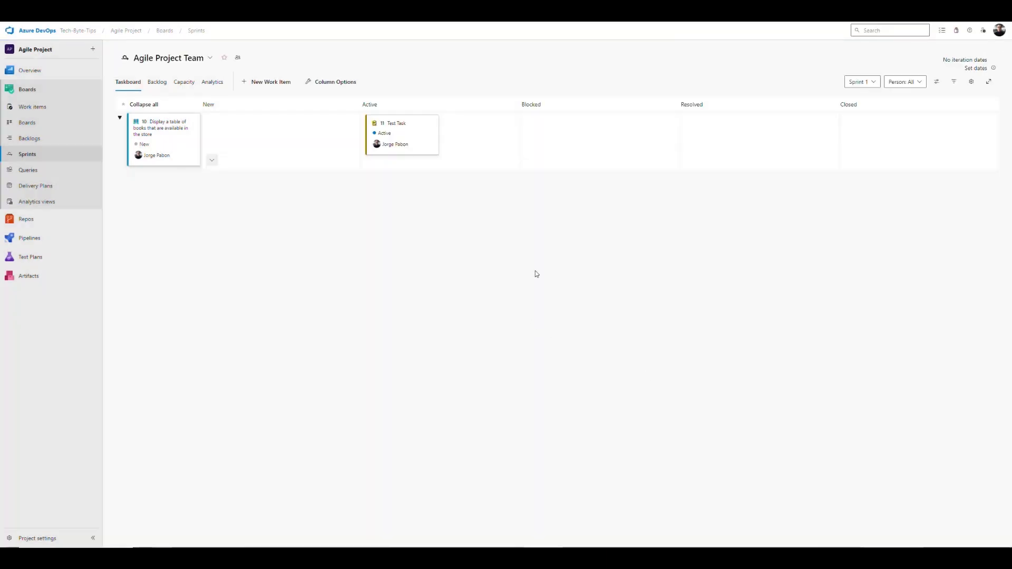
left_click_drag(403, 129, 573, 138)
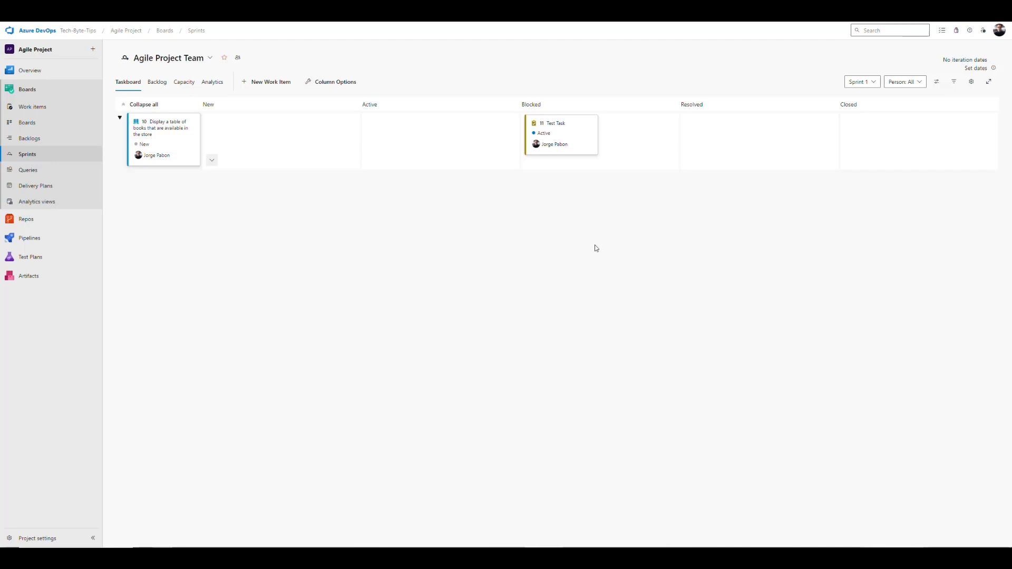
View the backlog, capacity, and analytics pages of Sprint 1.
left_click(155, 83)
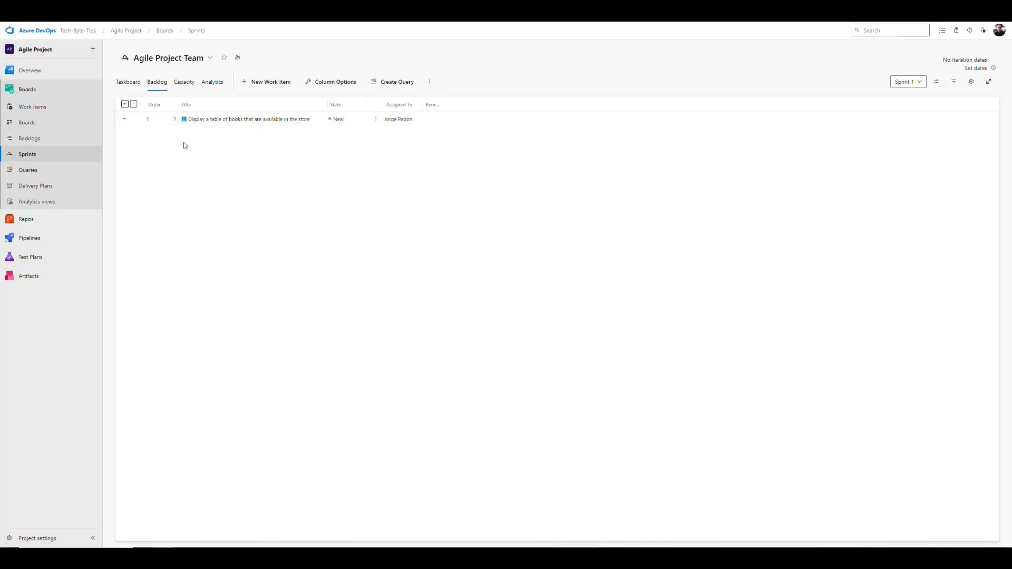
left_click(181, 85)
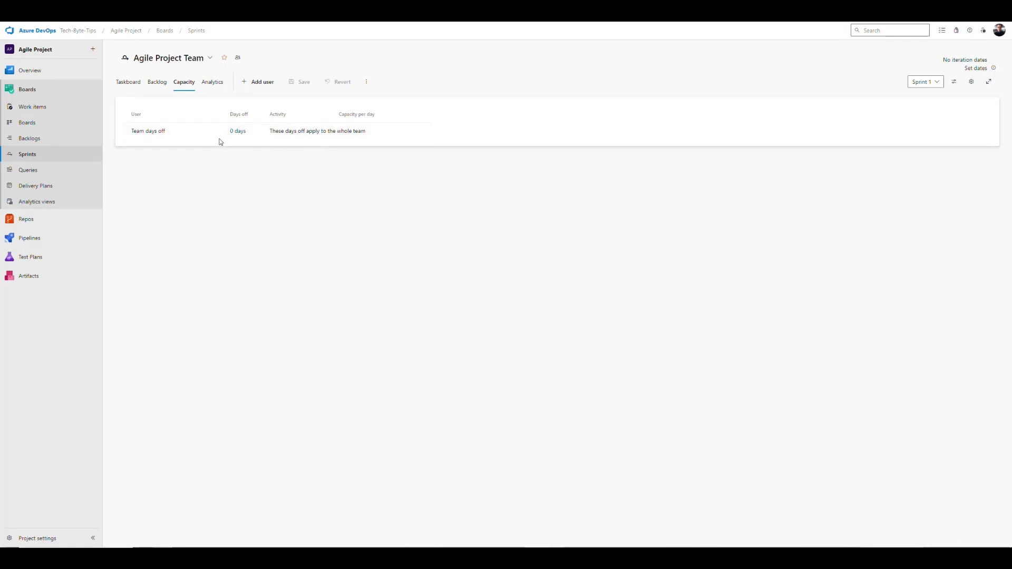
left_click(214, 83)
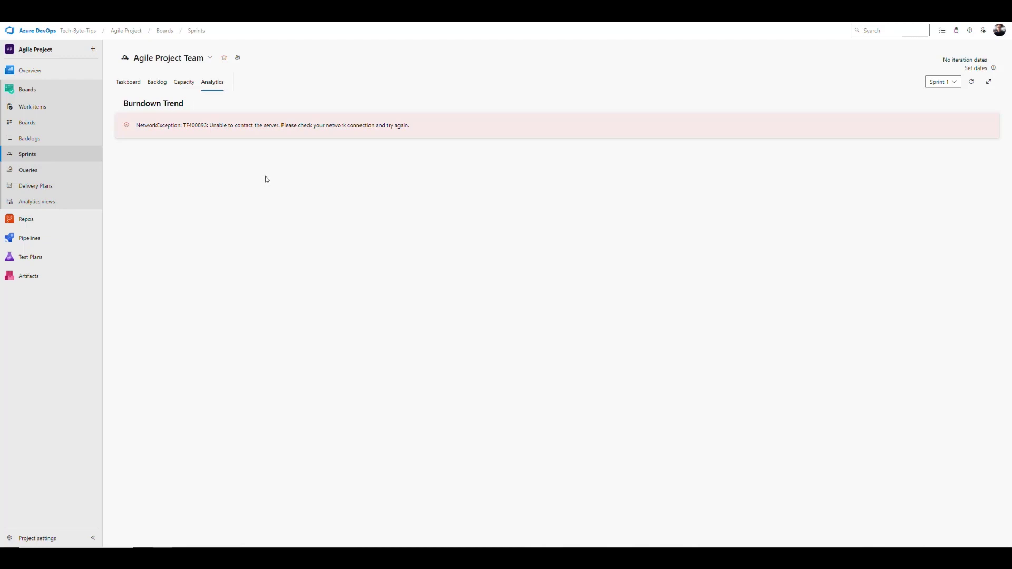
Return to the Sprint 1 taskboard and move Test Task from Blocked back to New.
left_click(127, 86)
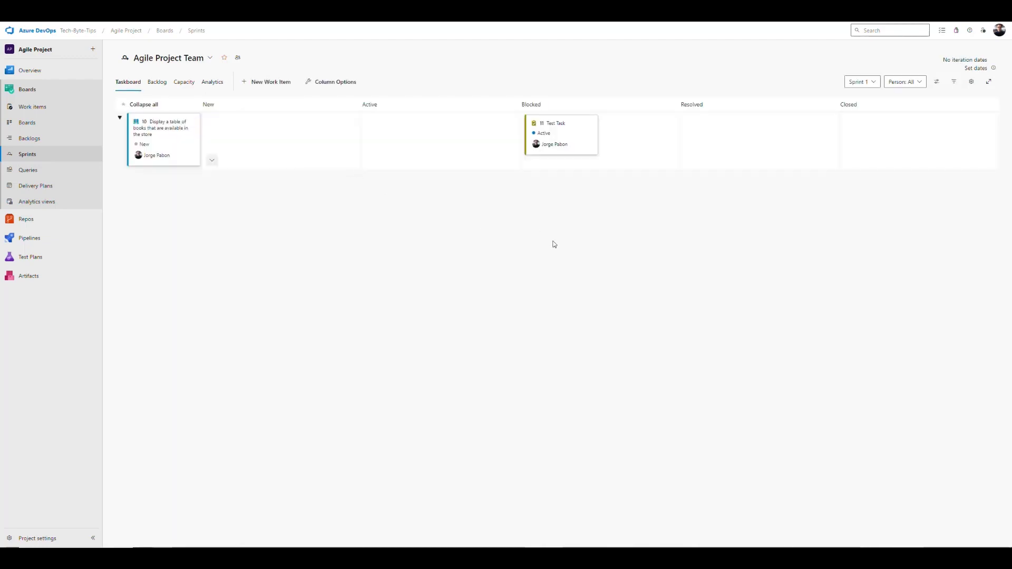
left_click_drag(559, 134, 242, 134)
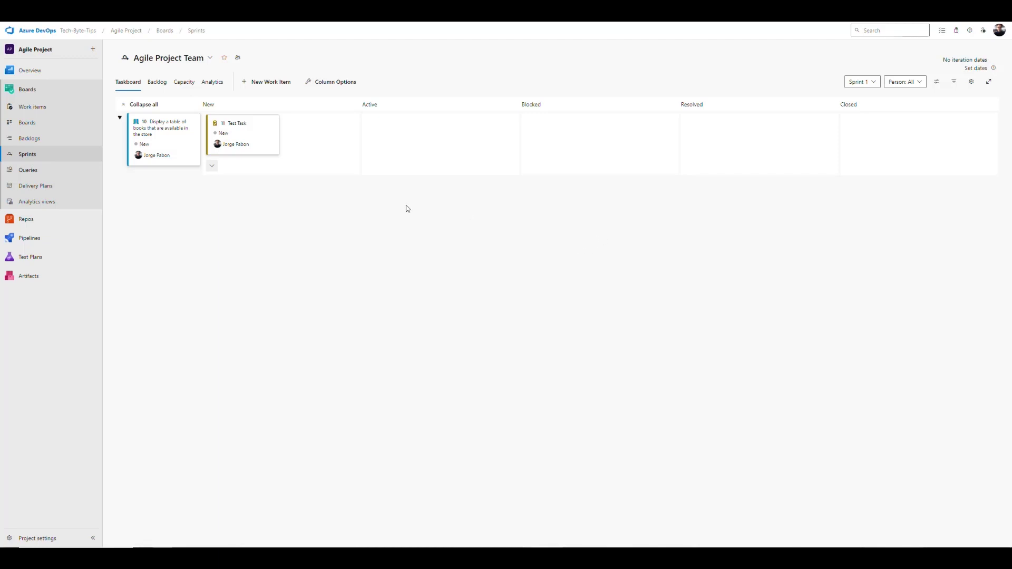
Schedule Story #2 from the team backlog into Sprint 1 and view the sprint's taskboard.
left_click(43, 143)
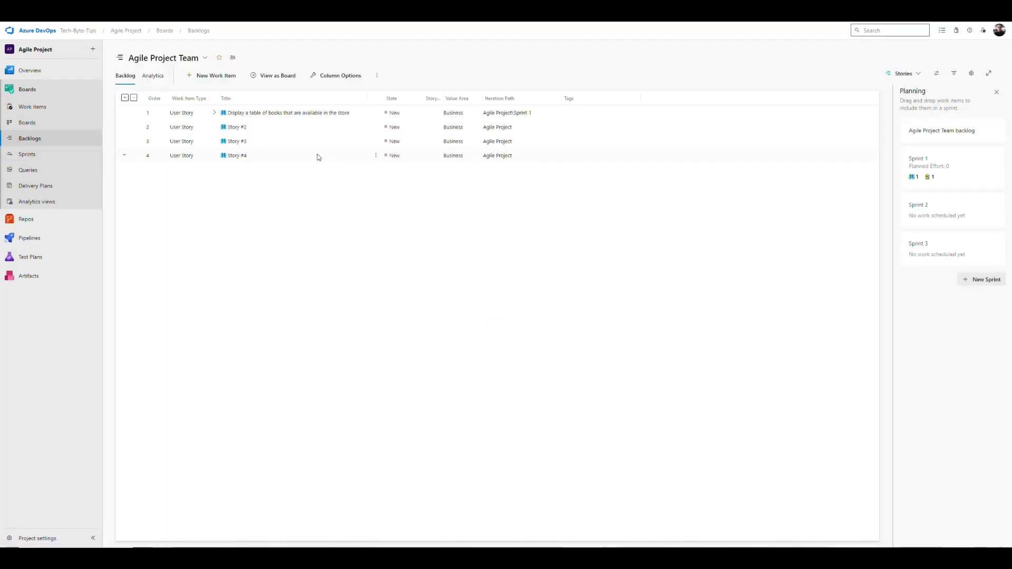
left_click_drag(252, 133, 928, 168)
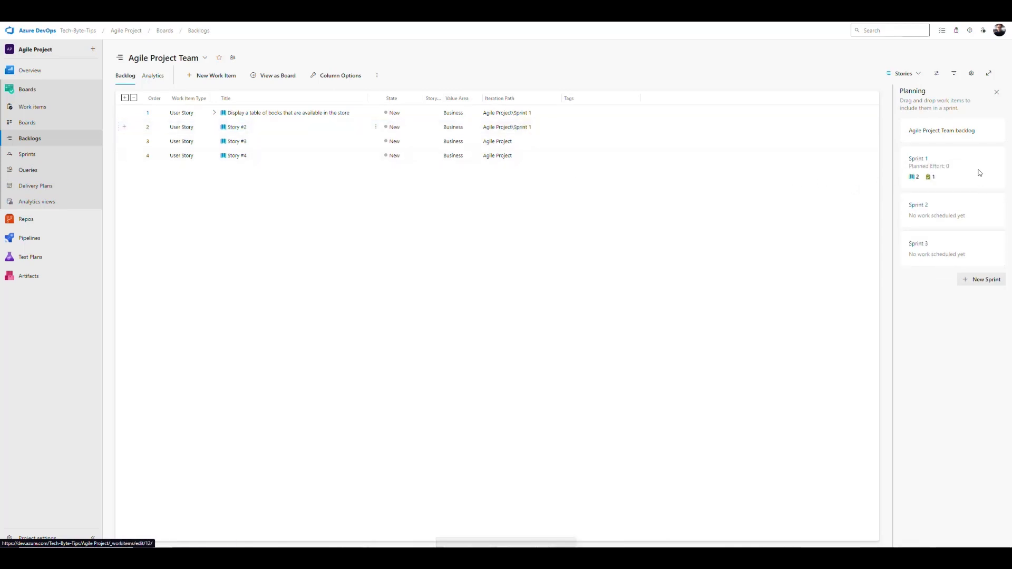
left_click(33, 156)
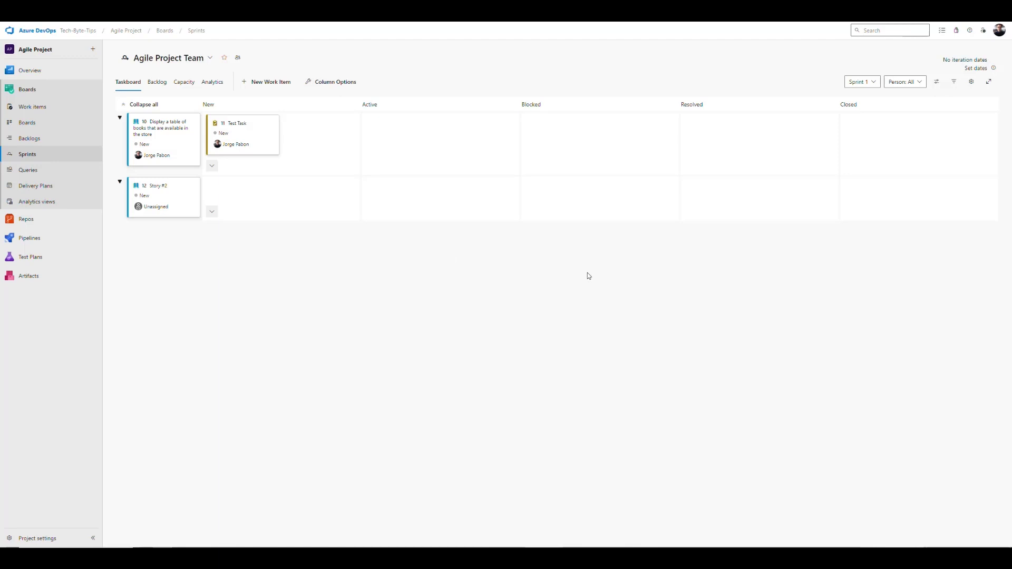
Check how to add a new work item to the taskboard and which item types can be added under Story #2.
left_click(261, 85)
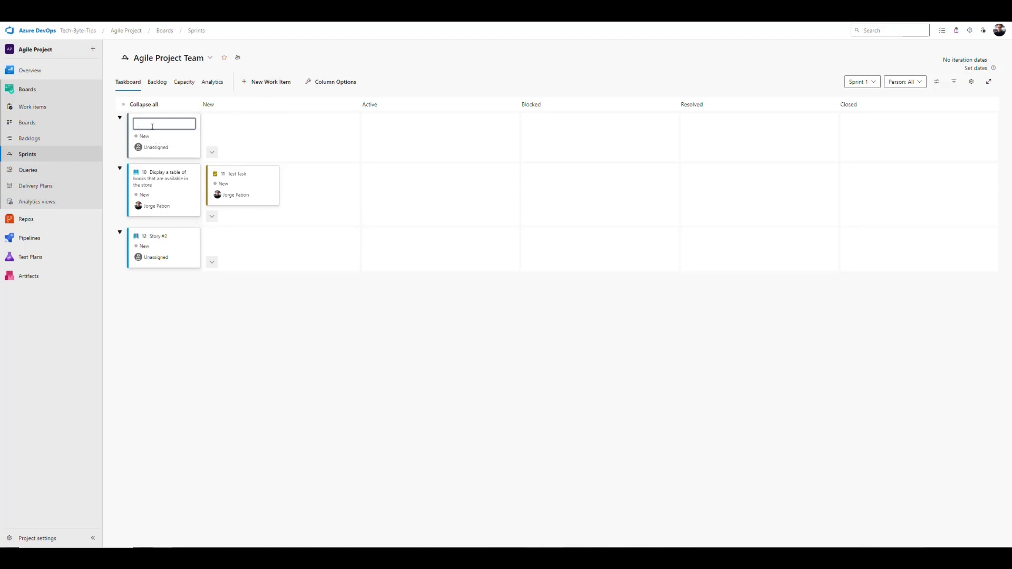
left_click(400, 332)
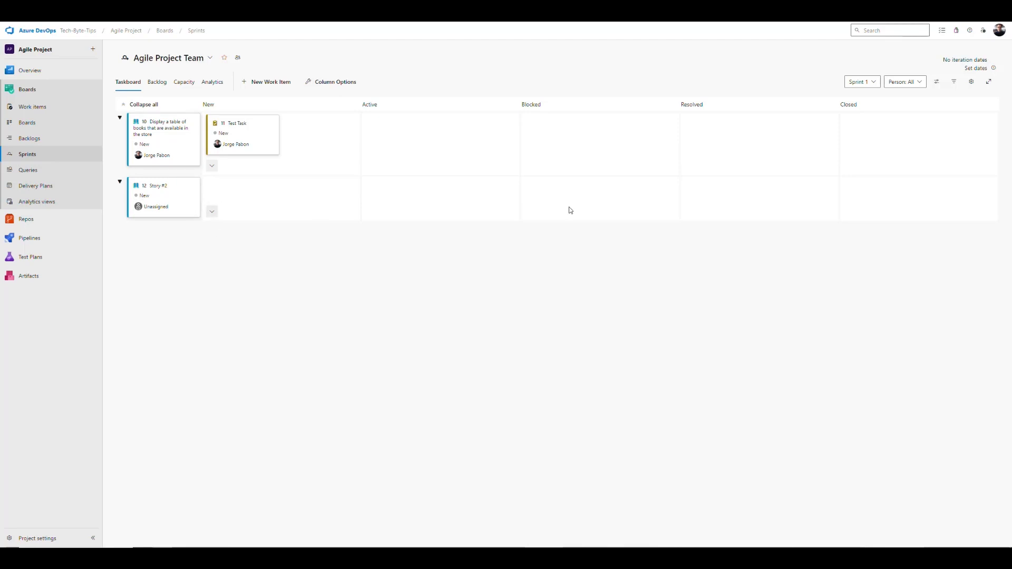
left_click(212, 212)
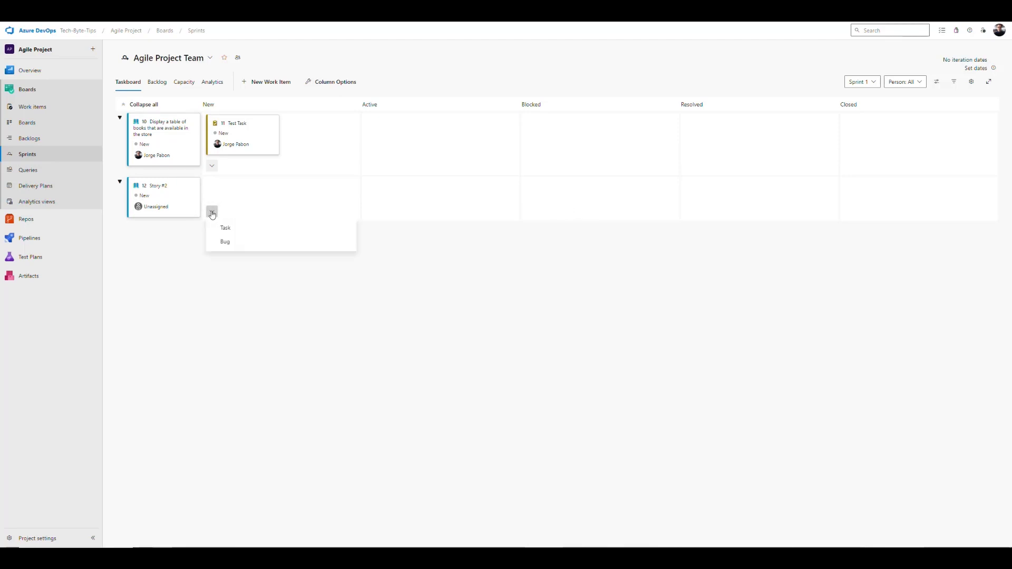
left_click(232, 228)
left_click(212, 235)
left_click(212, 213)
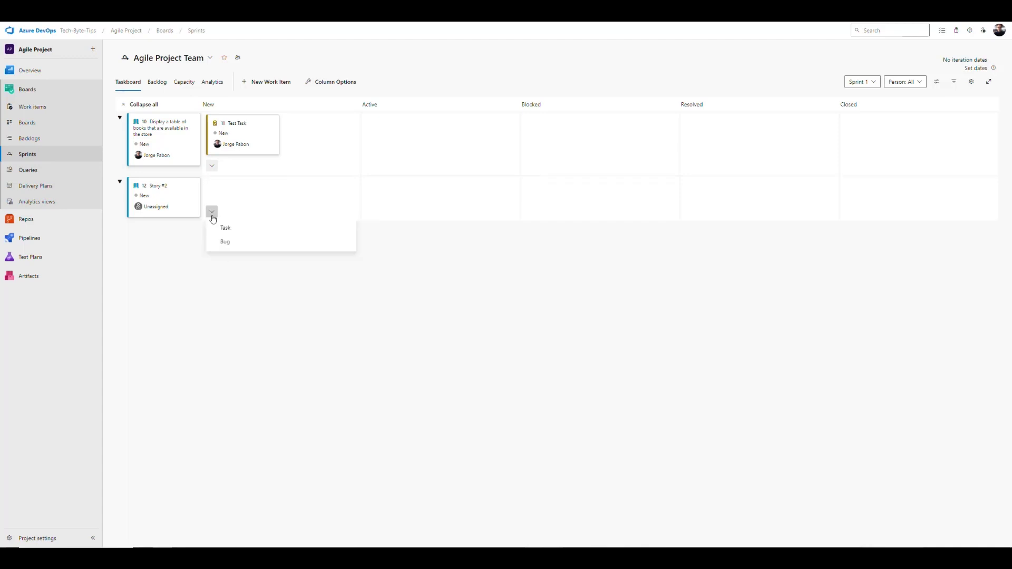
left_click(308, 274)
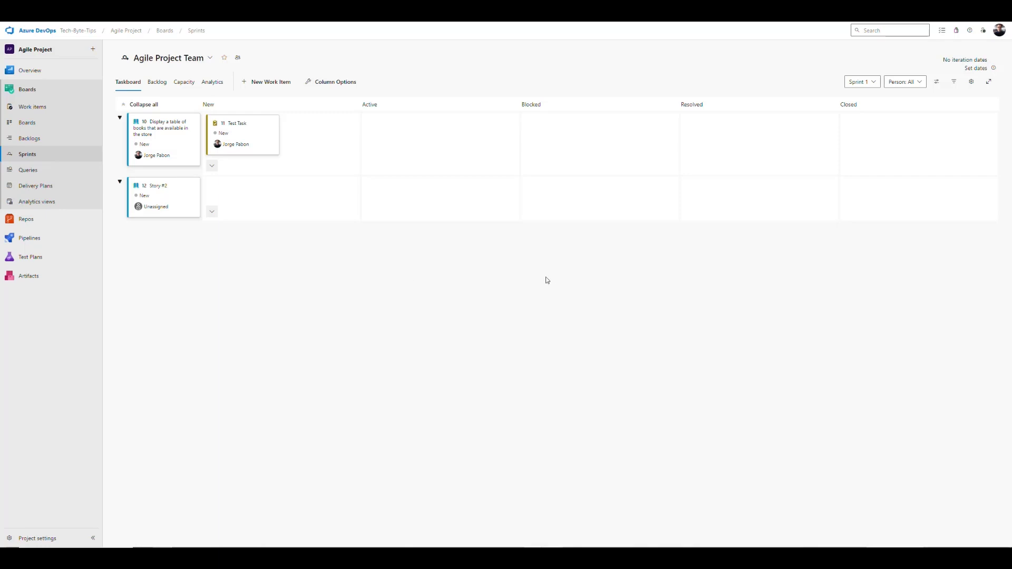